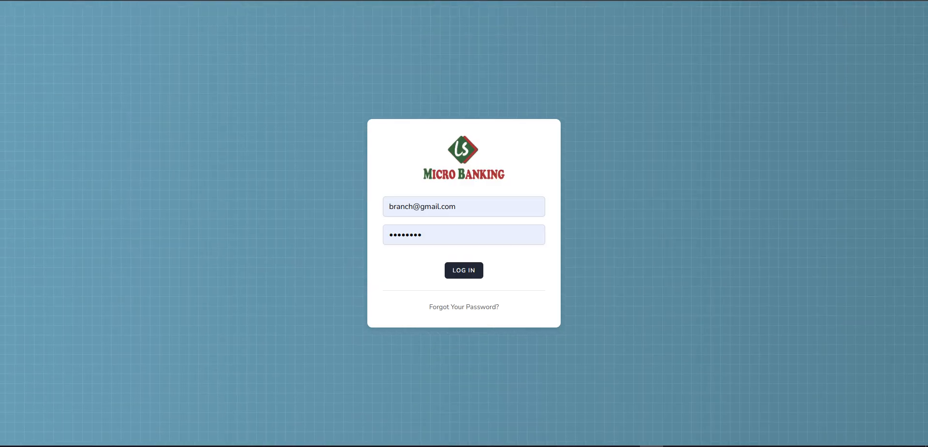
- Log in to the branch account from the sign-in card
{"action": "left_click", "coordinate": [465, 271]}
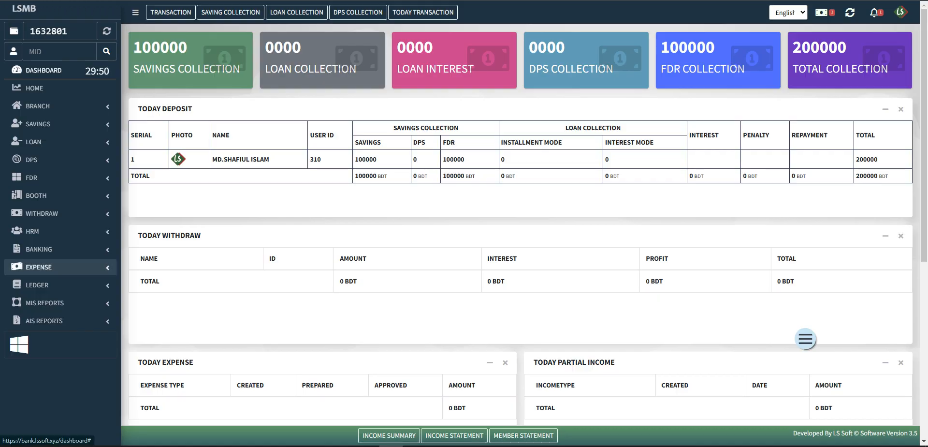
- Open the Expense Category list from the EXPENSE section of the sidebar
{"action": "left_click", "coordinate": [39, 267]}
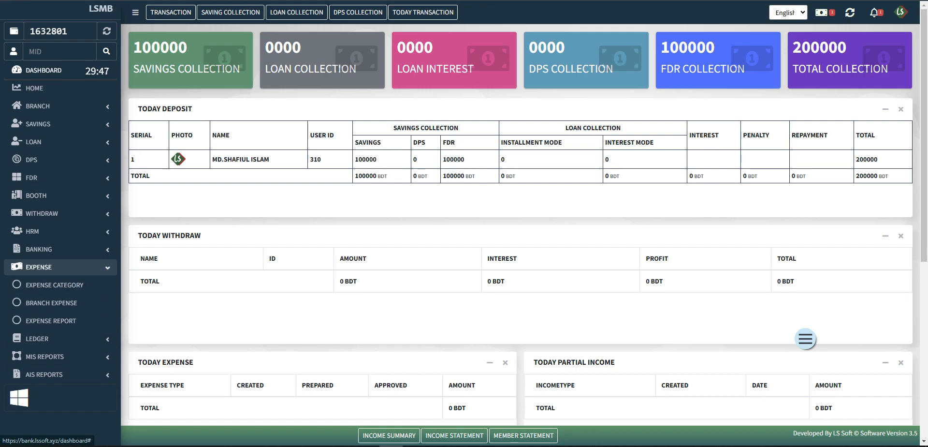
{"action": "scroll", "coordinate": [53, 283], "scroll_direction": "down", "scroll_amount": 2}
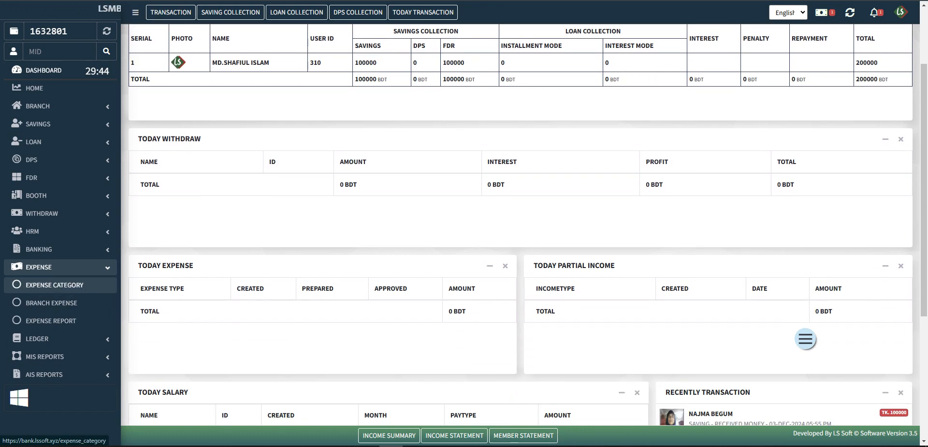
{"action": "left_click", "coordinate": [53, 285]}
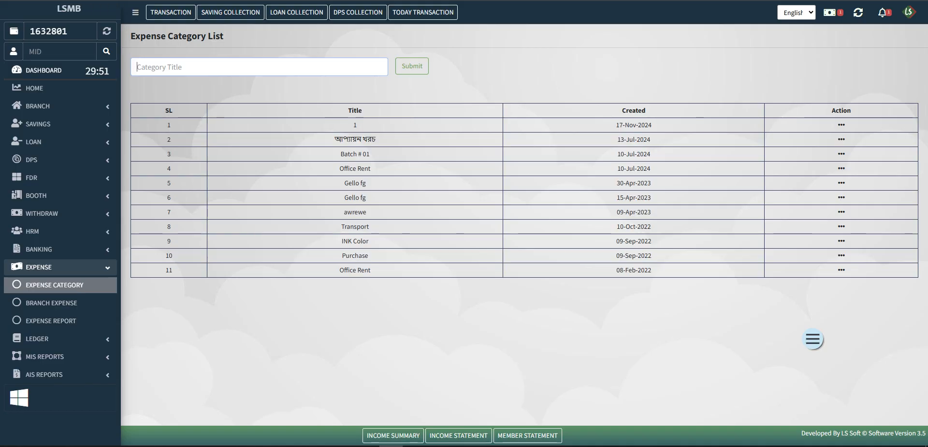
- Create the expense category 'Computer Equipment', correcting the misspelled 'Euipment' via spell-check
{"action": "type", "text": "Co"}
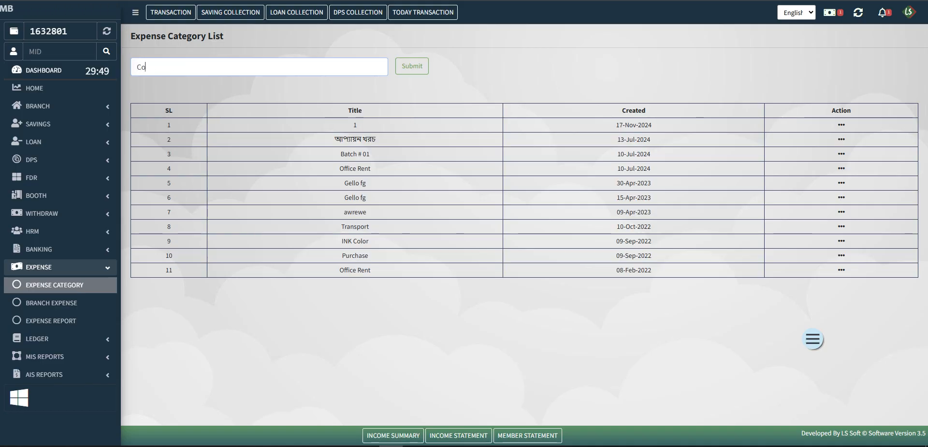
{"action": "type", "text": "mputer"}
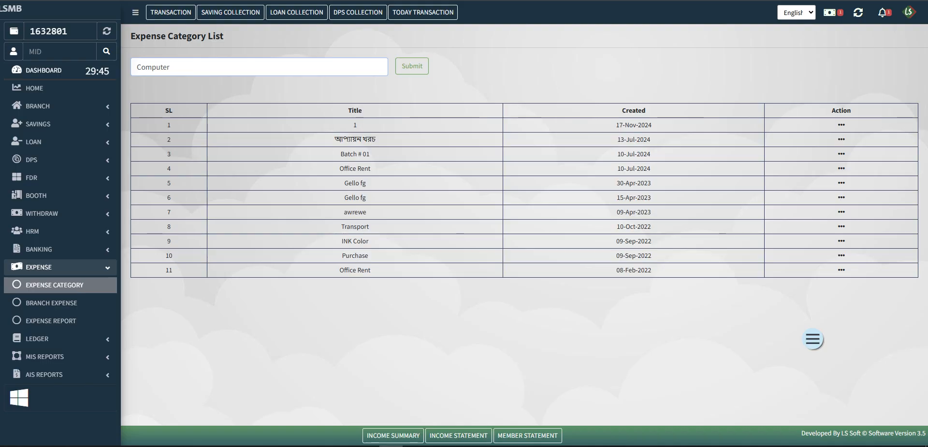
{"action": "type", "text": " Euipment"}
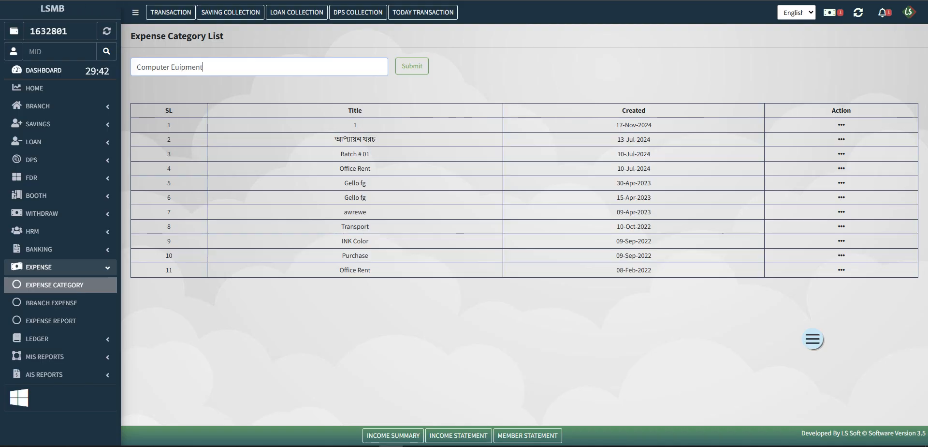
{"action": "double_click", "coordinate": [187, 67]}
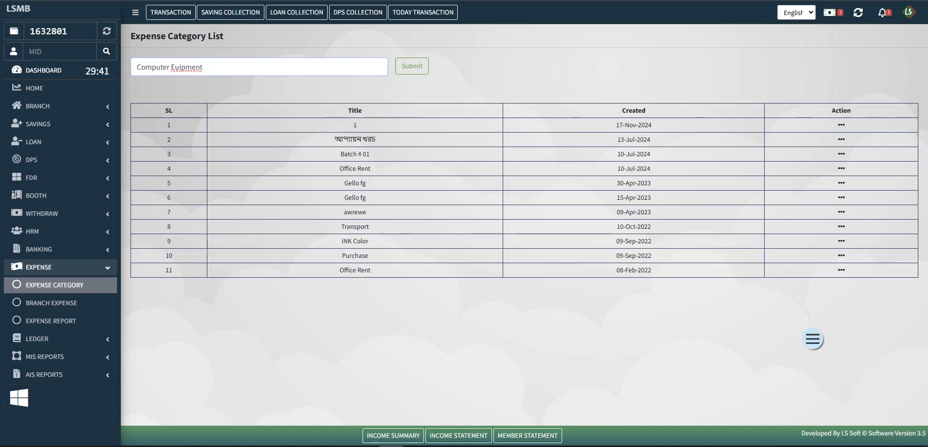
{"action": "right_click", "coordinate": [189, 69]}
{"action": "left_click", "coordinate": [212, 82]}
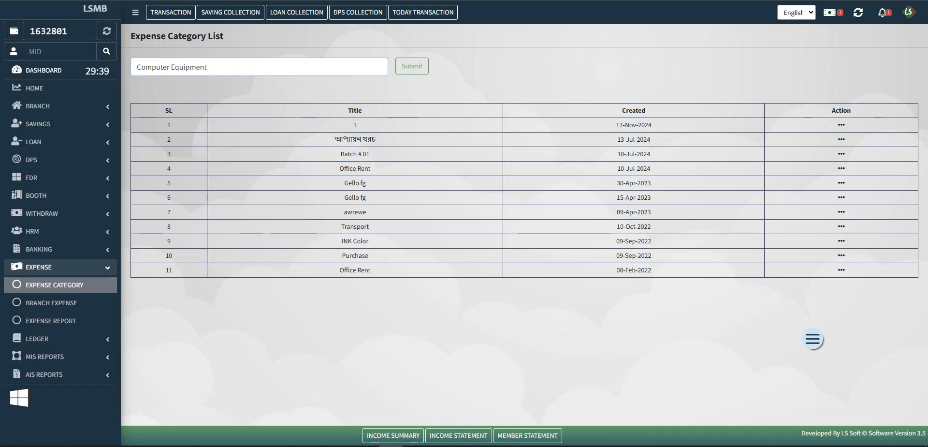
{"action": "key", "text": "Return"}
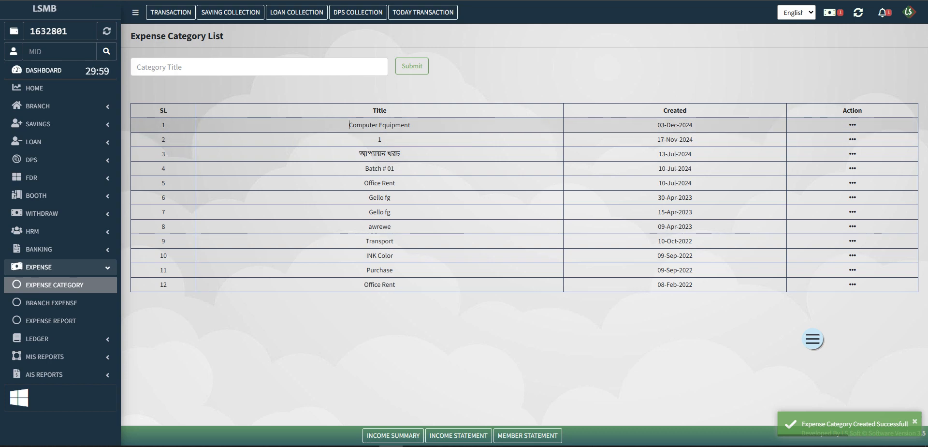
- Highlight the new Computer Equipment name in row 1 to confirm it was added
{"action": "left_click_drag", "start_coordinate": [348, 125], "coordinate": [411, 125]}
{"action": "left_click", "coordinate": [658, 124]}
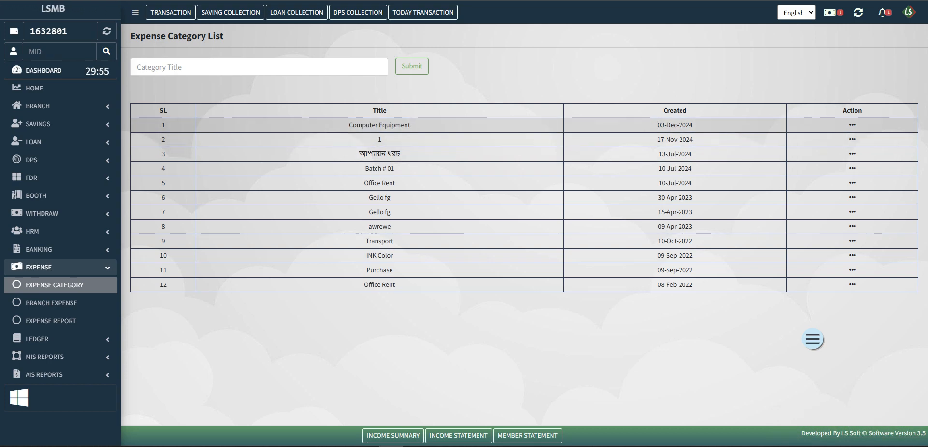
{"action": "left_click_drag", "start_coordinate": [411, 126], "coordinate": [348, 125]}
{"action": "left_click", "coordinate": [380, 91]}
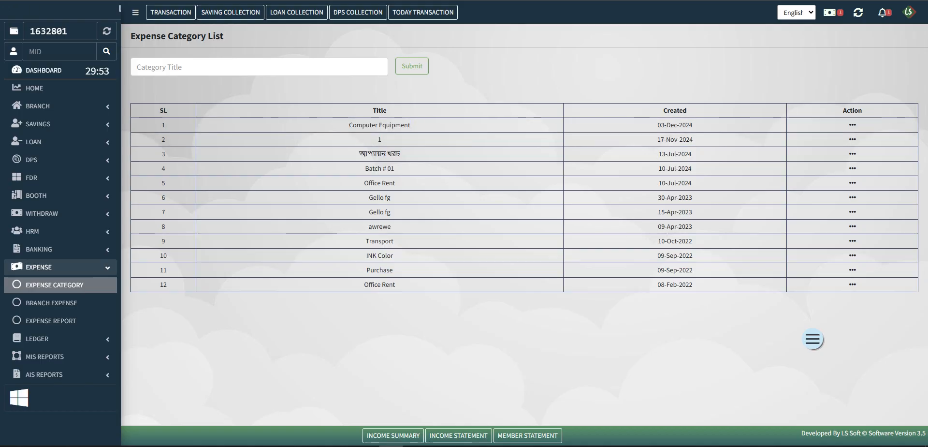
{"action": "left_click_drag", "start_coordinate": [411, 125], "coordinate": [349, 126]}
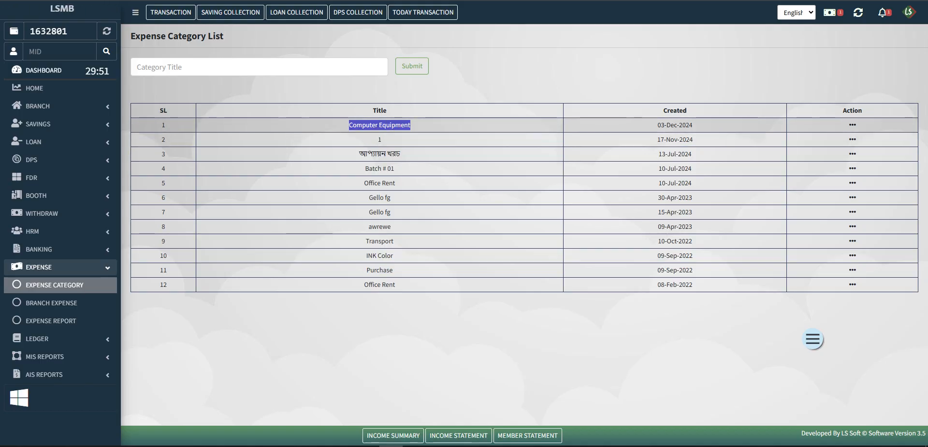
{"action": "left_click", "coordinate": [380, 91]}
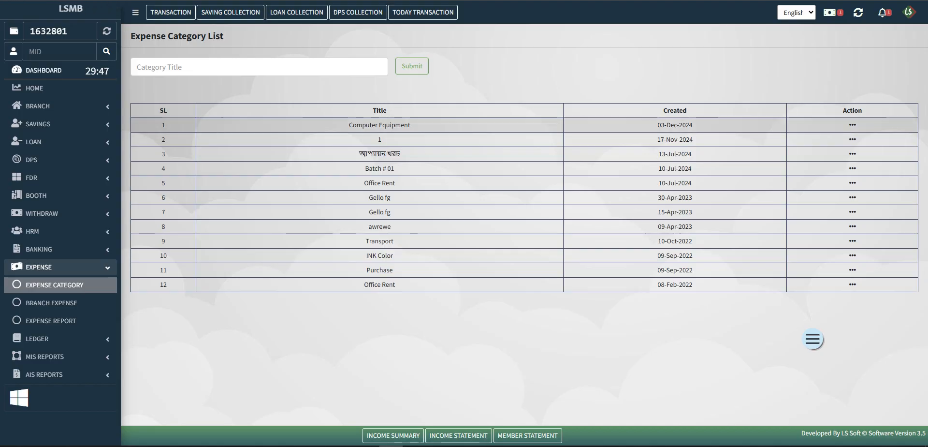
{"action": "left_click_drag", "start_coordinate": [411, 125], "coordinate": [349, 125]}
{"action": "left_click", "coordinate": [348, 91]}
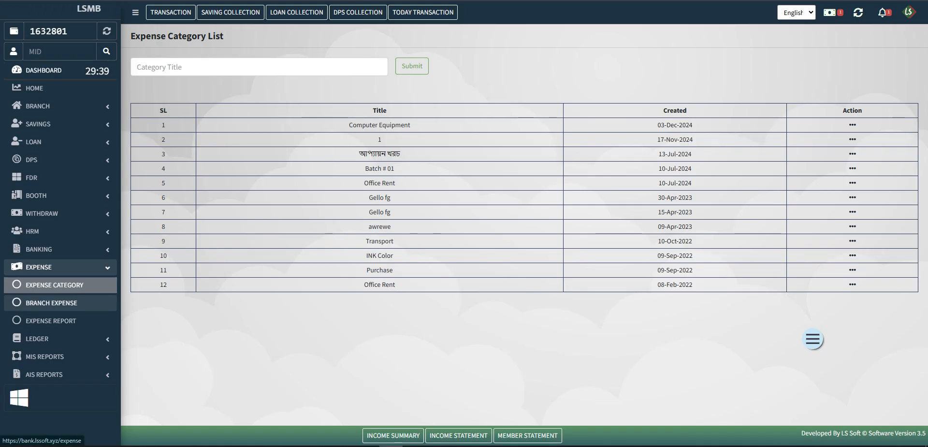
- Show the branch Expense List and start a new expense voucher
{"action": "left_click", "coordinate": [51, 302]}
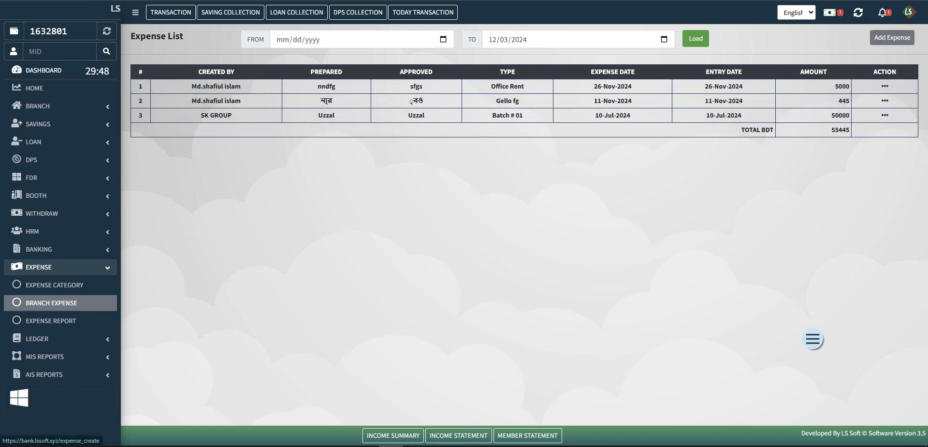
{"action": "left_click", "coordinate": [892, 37]}
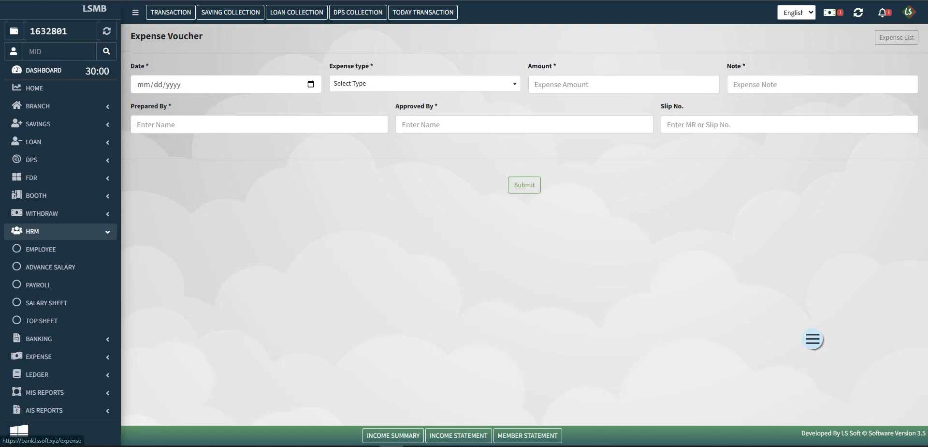
- Set the voucher date to 12/03/2024 using the calendar
{"action": "left_click", "coordinate": [311, 84]}
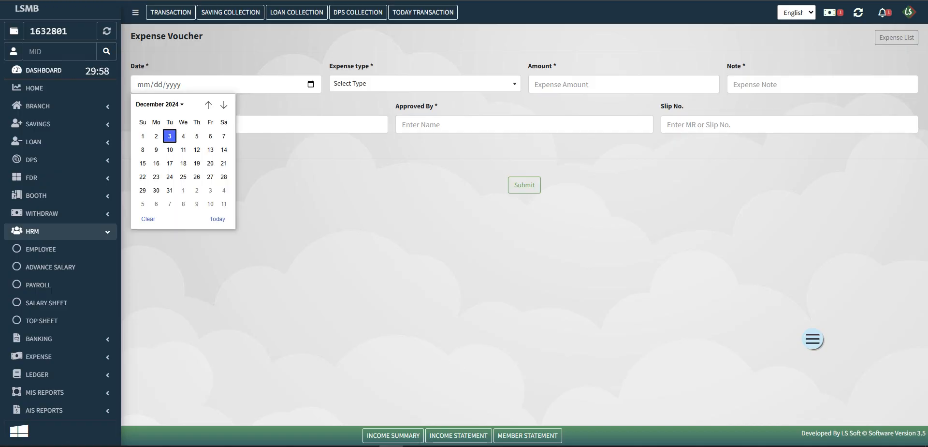
{"action": "left_click", "coordinate": [148, 66]}
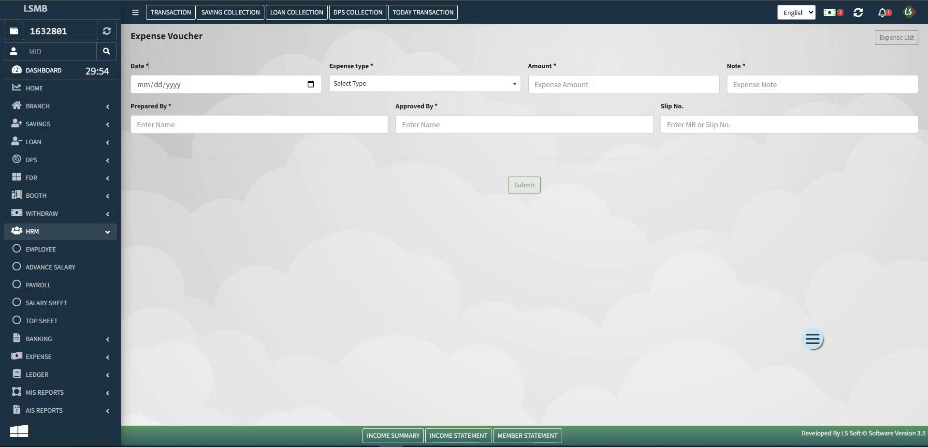
{"action": "scroll", "coordinate": [51, 236], "scroll_direction": "down", "scroll_amount": 1}
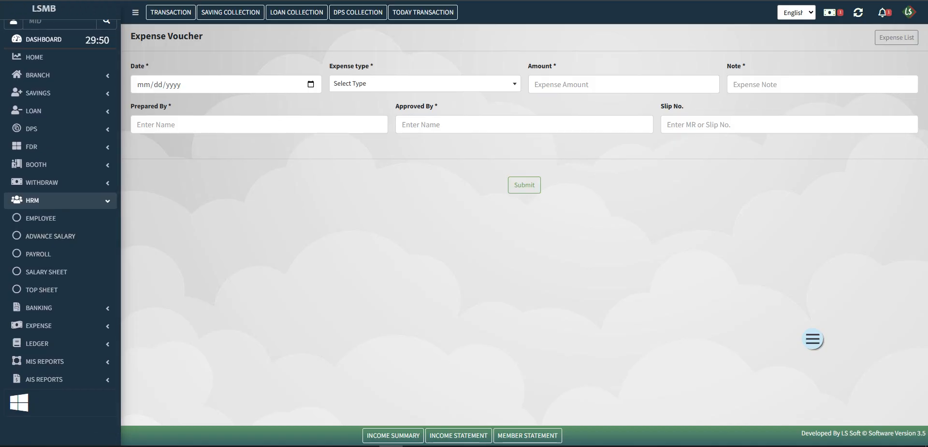
{"action": "left_click", "coordinate": [159, 84]}
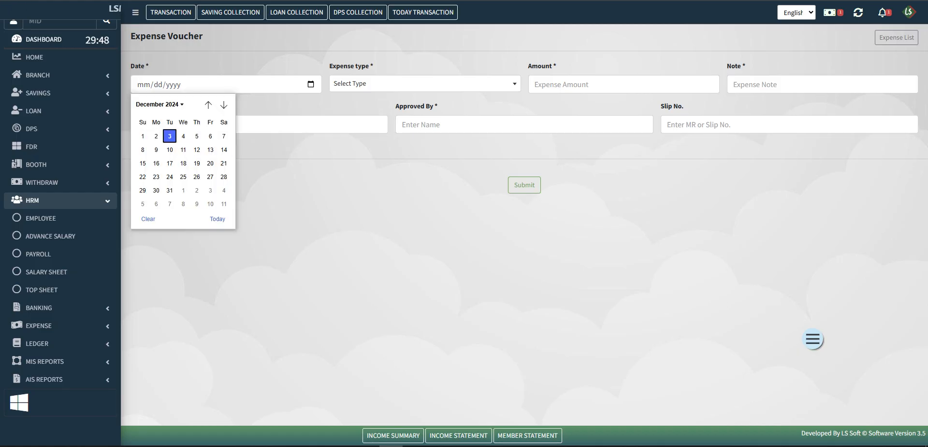
{"action": "left_click", "coordinate": [170, 135]}
- Choose Computer Equipment as the expense type
{"action": "left_click", "coordinate": [425, 83]}
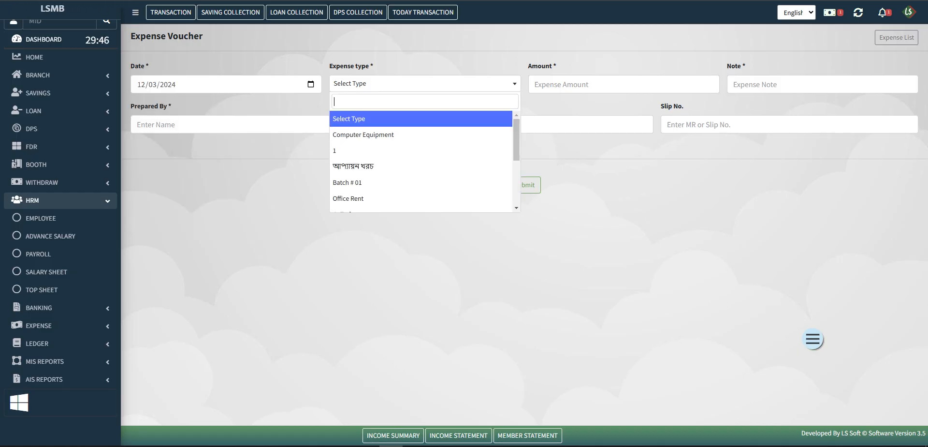
{"action": "key", "text": "Down"}
{"action": "key", "text": "Down"}
{"action": "key", "text": "Down"}
{"action": "key", "text": "Down"}
{"action": "key", "text": "Down"}
{"action": "key", "text": "Down"}
{"action": "key", "text": "Down"}
{"action": "key", "text": "Down"}
{"action": "key", "text": "Down"}
{"action": "key", "text": "Down"}
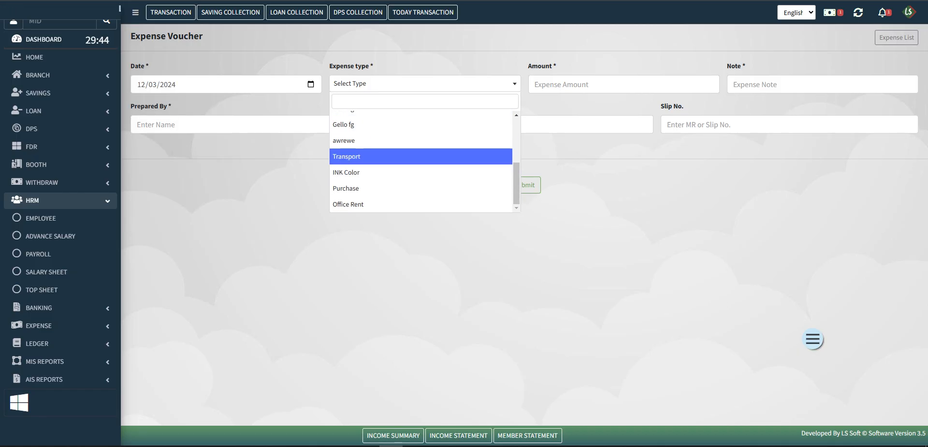
{"action": "key", "text": "Down"}
{"action": "key", "text": "Up"}
{"action": "key", "text": "Up"}
{"action": "key", "text": "Up"}
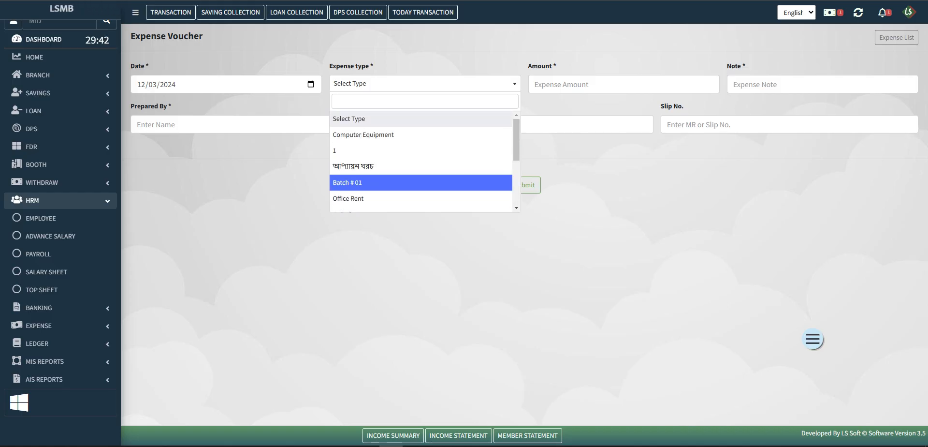
{"action": "key", "text": "Down"}
{"action": "key", "text": "Down"}
{"action": "key", "text": "Down"}
{"action": "key", "text": "Up"}
{"action": "key", "text": "Up"}
{"action": "key", "text": "Up"}
{"action": "key", "text": "Up"}
{"action": "key", "text": "Up"}
{"action": "key", "text": "Up"}
{"action": "key", "text": "Down"}
{"action": "key", "text": "Up"}
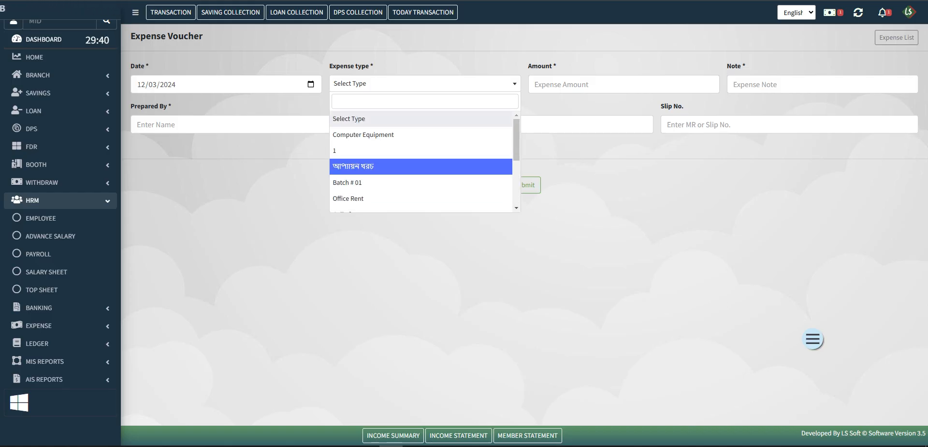
{"action": "key", "text": "Up"}
{"action": "key", "text": "Up"}
{"action": "key", "text": "Return"}
{"action": "key", "text": "Tab"}
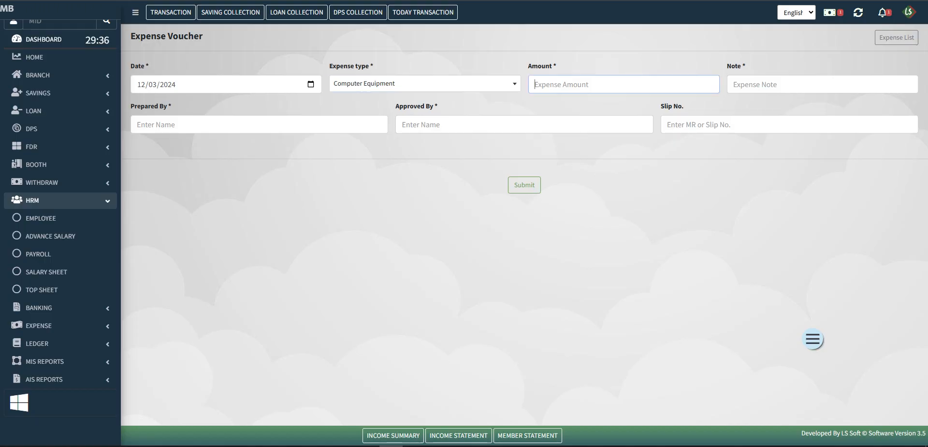
- Enter amount 1000 and the note 'Mouse and Keyboard'
{"action": "type", "text": "1000"}
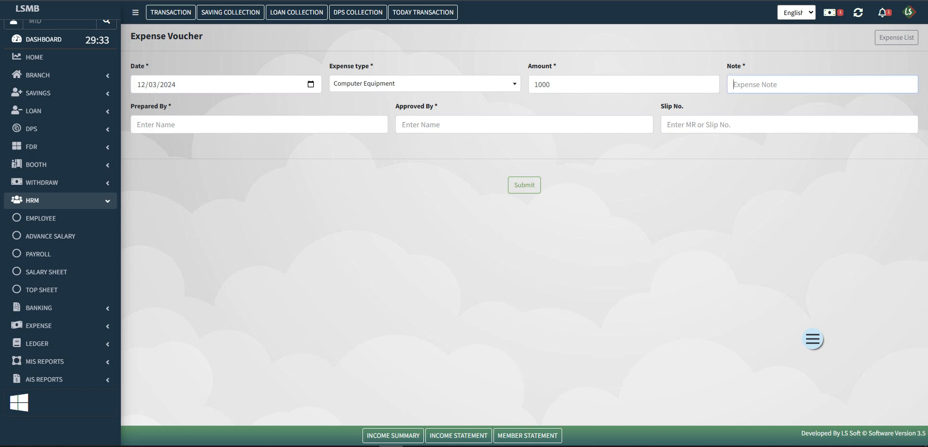
{"action": "left_click", "coordinate": [822, 84]}
{"action": "type", "text": "Mous"}
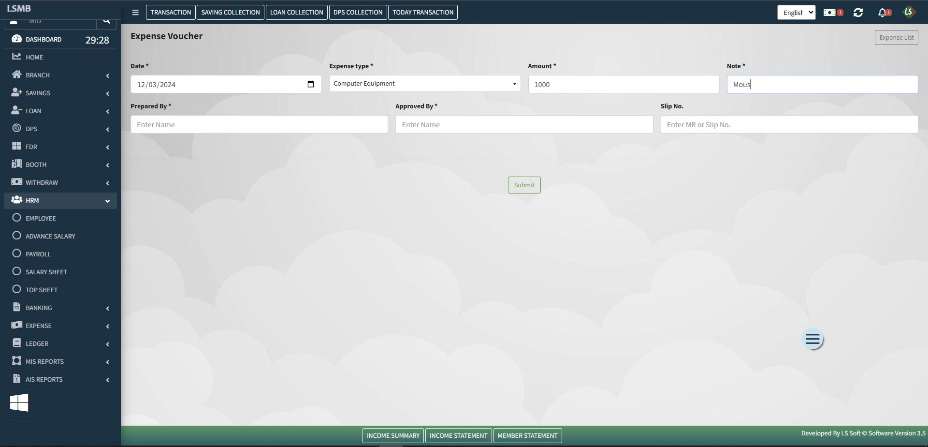
{"action": "type", "text": "e and "}
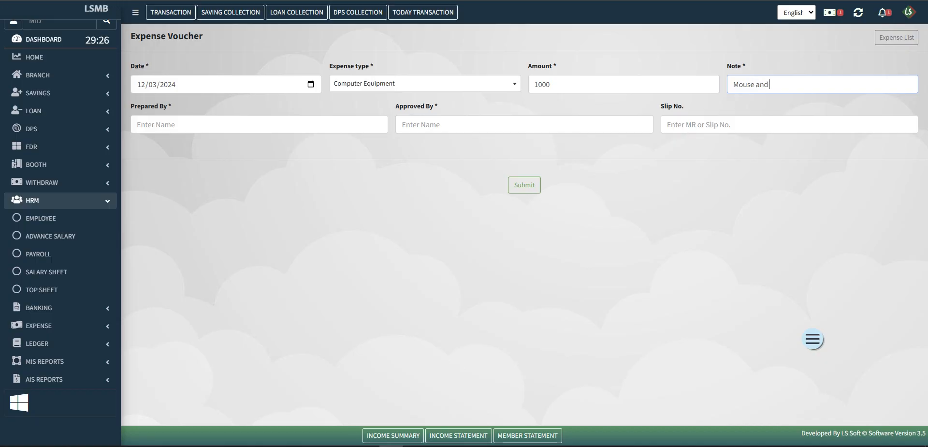
{"action": "type", "text": "Keyboard"}
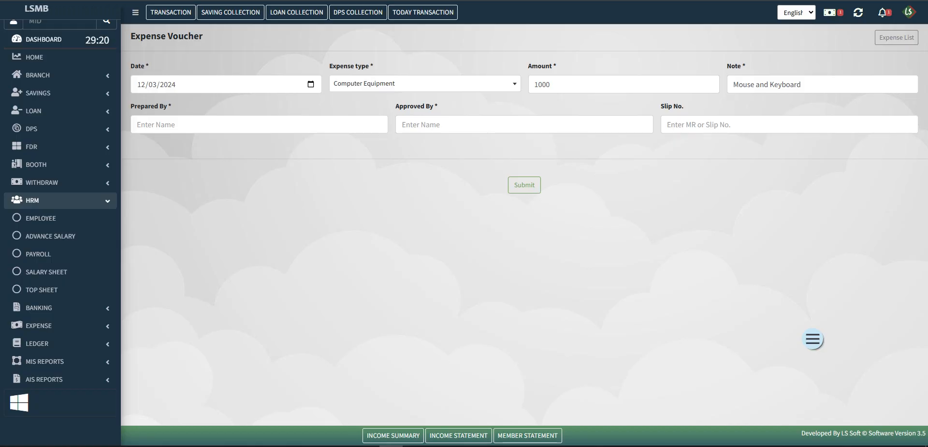
- Enter the preparer's name and paste the same name as approver
{"action": "left_click", "coordinate": [259, 124]}
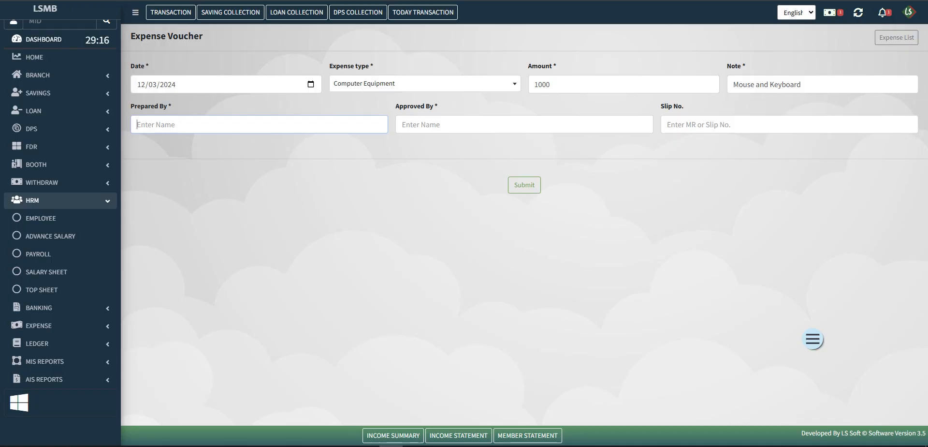
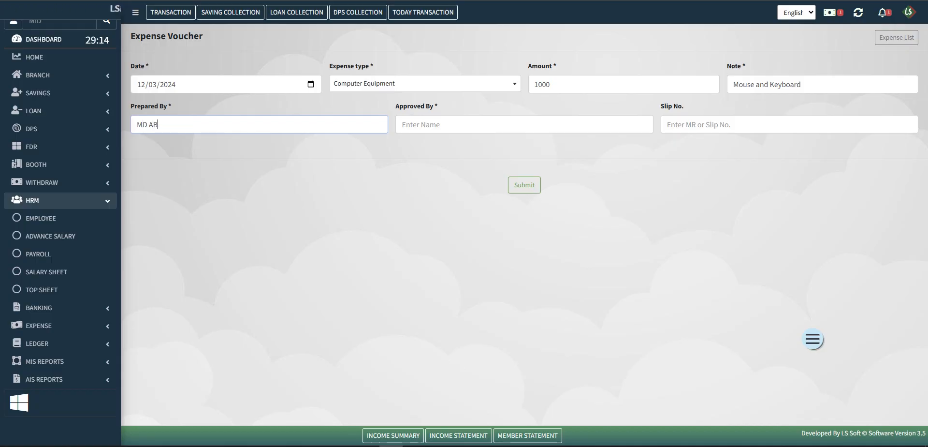
{"action": "left_click", "coordinate": [406, 124]}
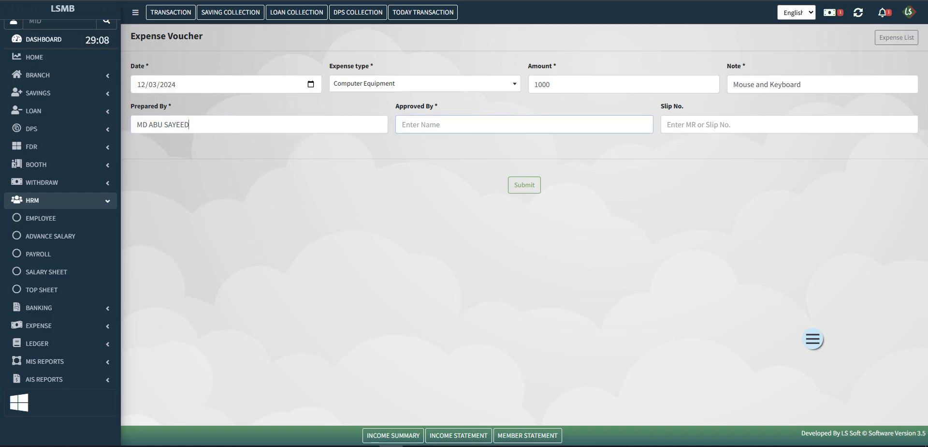
{"action": "key", "text": "shift+Tab"}
{"action": "key", "text": "ctrl+c"}
{"action": "left_click", "coordinate": [406, 124]}
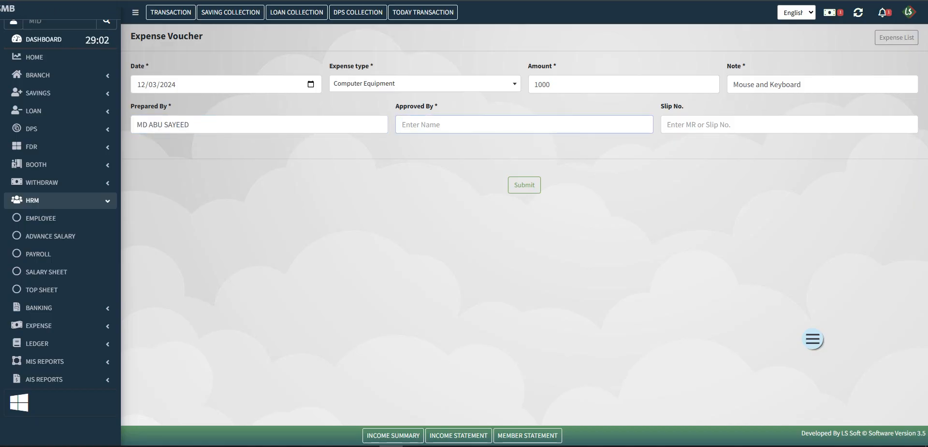
{"action": "key", "text": "ctrl+v"}
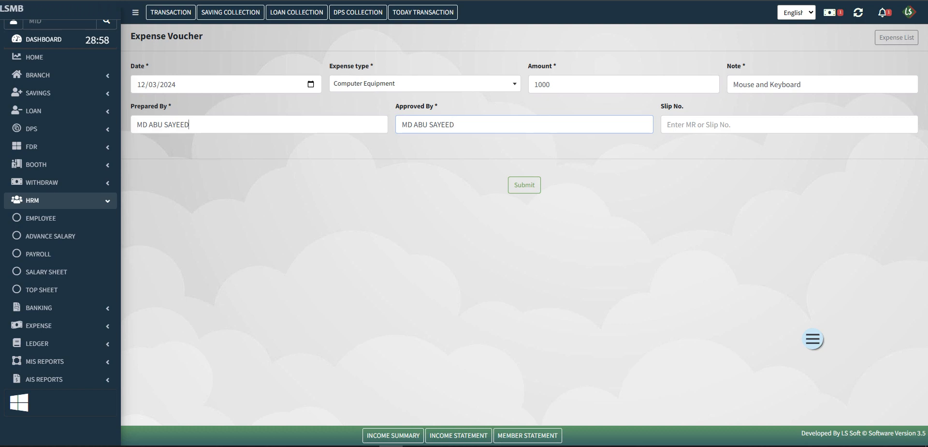
{"action": "key", "text": "shift+Tab"}
{"action": "left_click", "coordinate": [339, 207]}
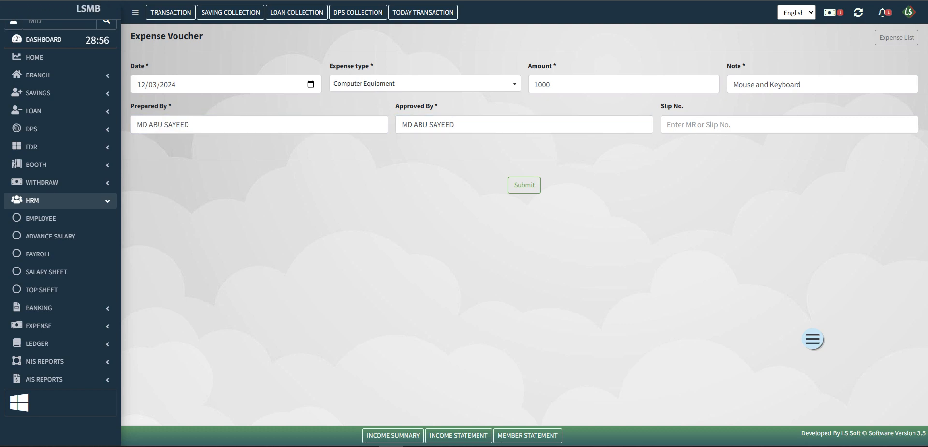
{"action": "triple_click", "coordinate": [428, 125]}
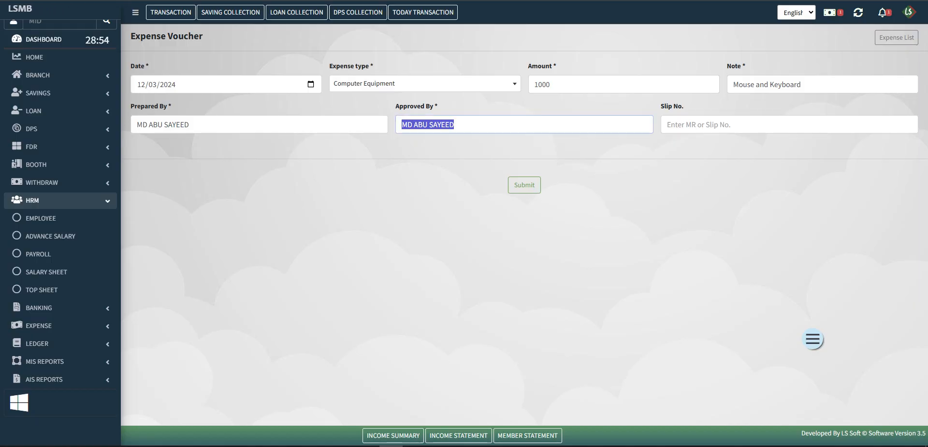
{"action": "left_click", "coordinate": [464, 227]}
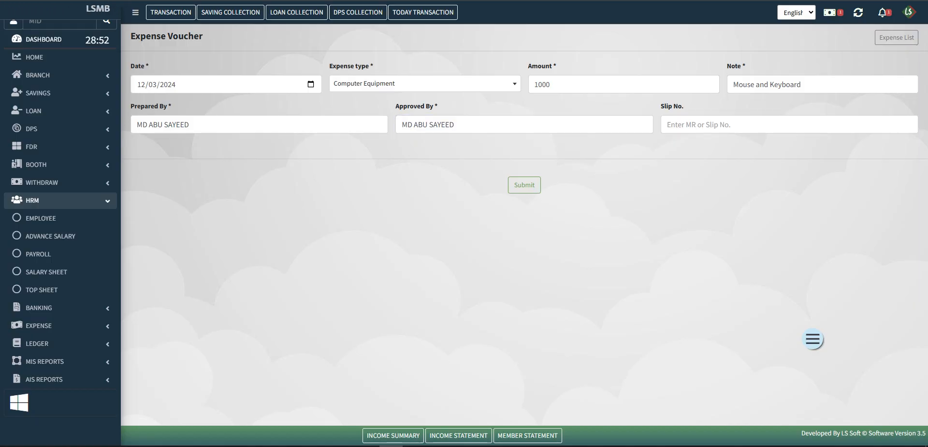
- Enter slip number 1034 and submit the voucher
{"action": "left_click", "coordinate": [755, 124]}
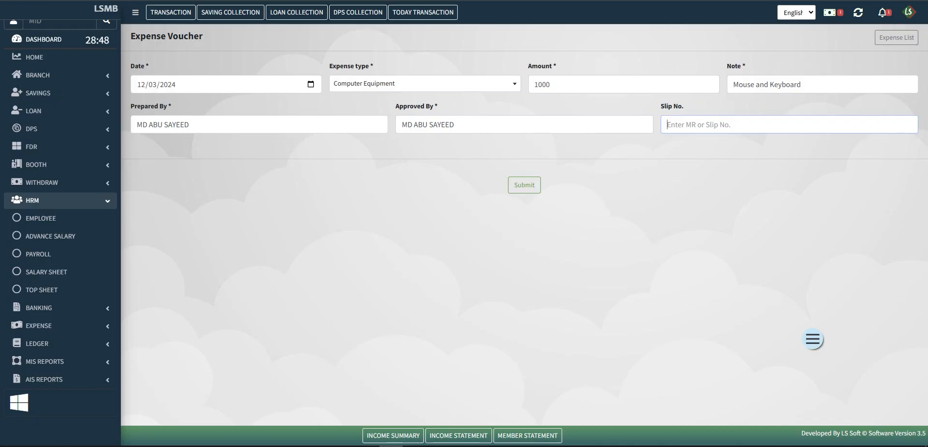
{"action": "triple_click", "coordinate": [767, 84]}
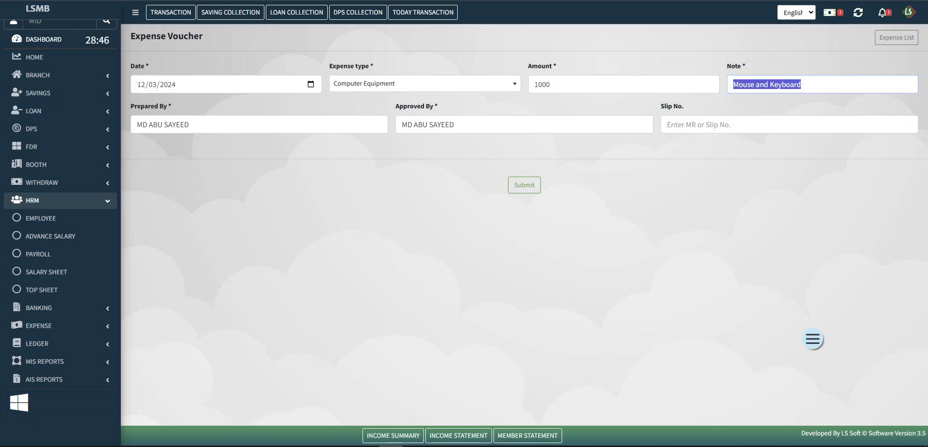
{"action": "left_click", "coordinate": [556, 66]}
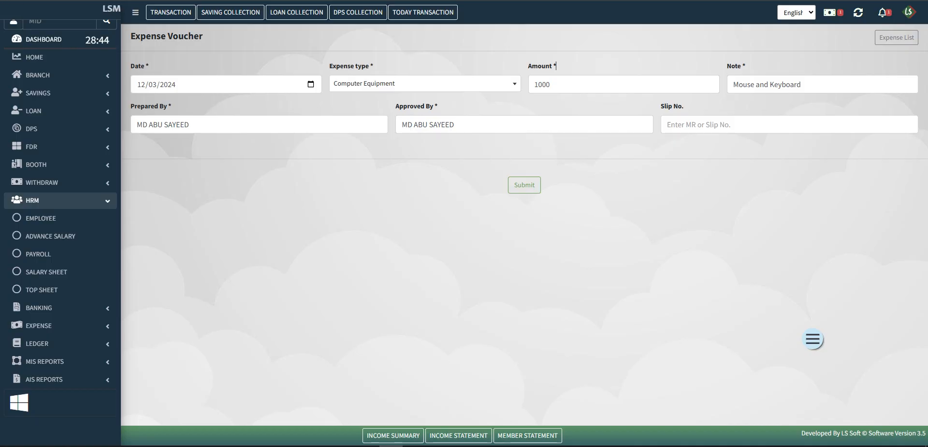
{"action": "left_click", "coordinate": [760, 124]}
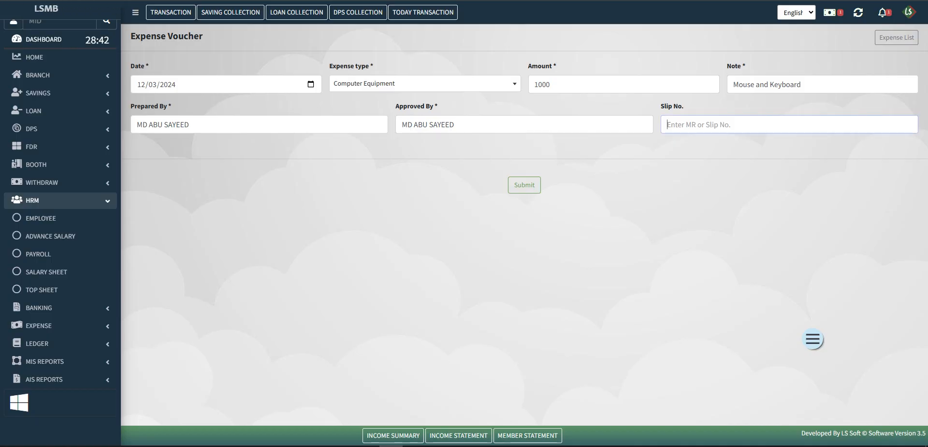
{"action": "type", "text": "1"}
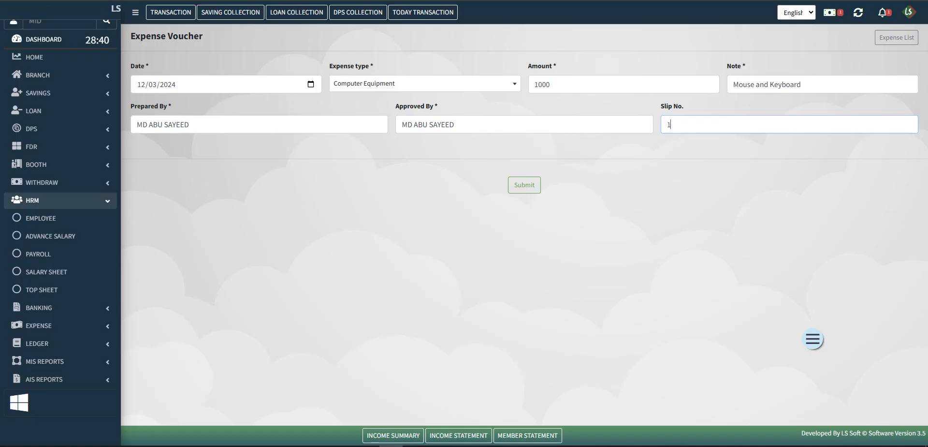
{"action": "type", "text": "034"}
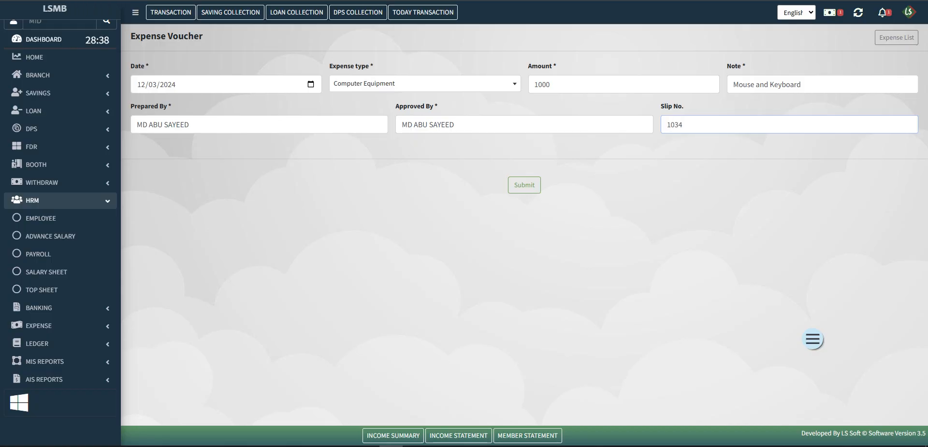
{"action": "key", "text": "Tab"}
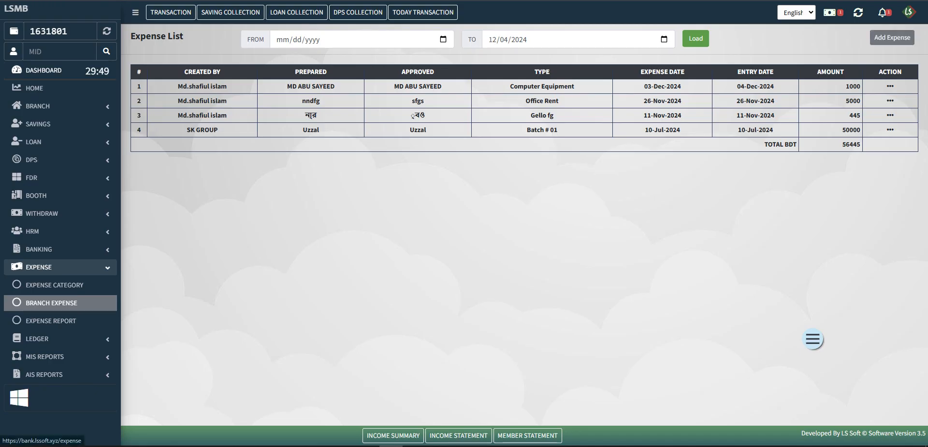
- Start another new expense voucher from the Expense List
{"action": "left_click", "coordinate": [892, 37]}
- Set date 12/04/2024, expense type আপ্যায়ন খরচ and amount 230
{"action": "left_click", "coordinate": [144, 84]}
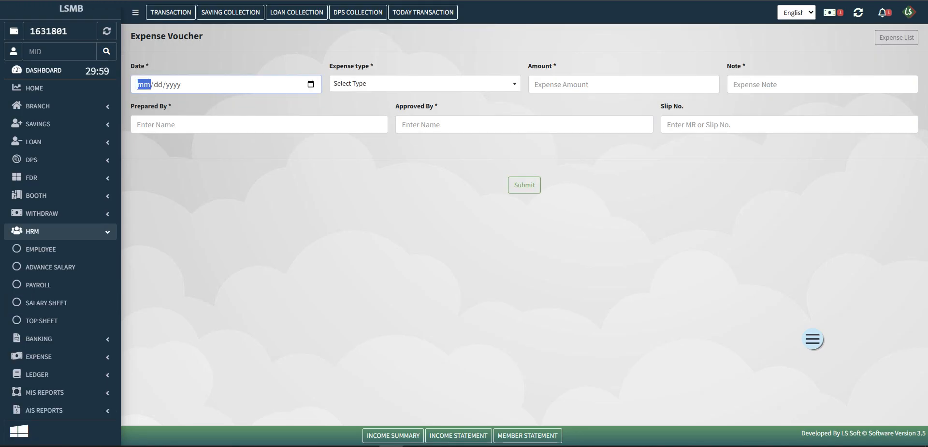
{"action": "key", "text": "alt+Down"}
{"action": "key", "text": "Return"}
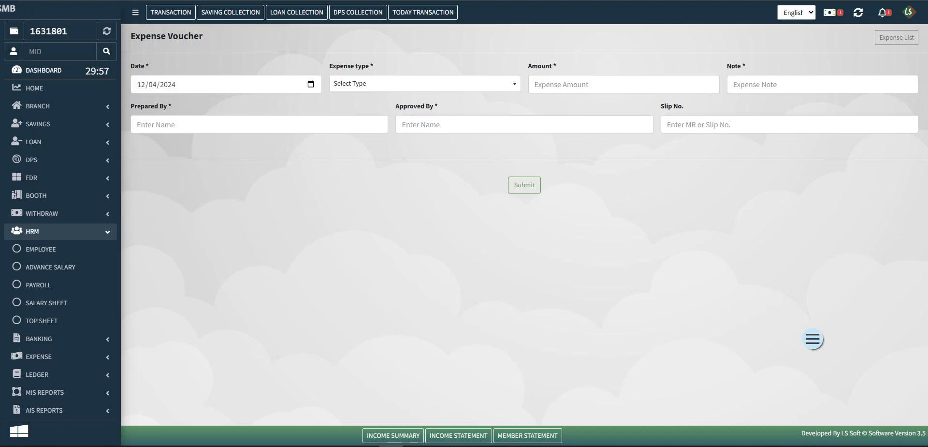
{"action": "key", "text": "Tab"}
{"action": "key", "text": "Down"}
{"action": "key", "text": "Down"}
{"action": "key", "text": "Down"}
{"action": "key", "text": "Down"}
{"action": "key", "text": "Down"}
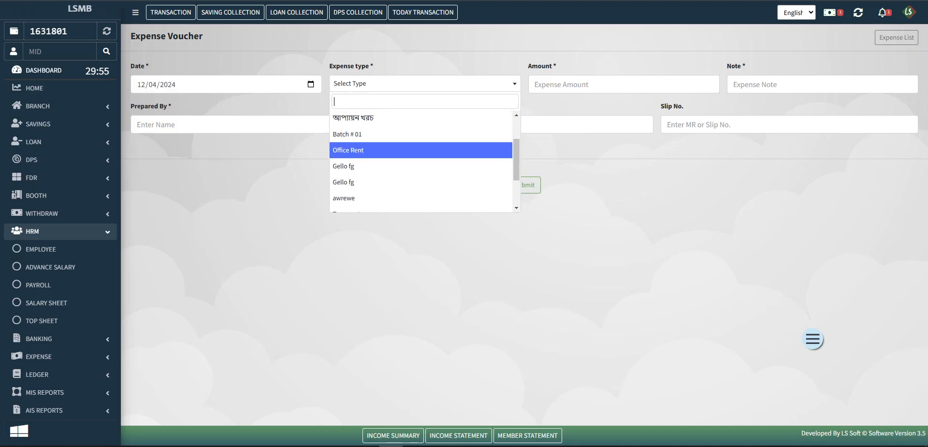
{"action": "key", "text": "Up"}
{"action": "key", "text": "Up"}
{"action": "key", "text": "Return"}
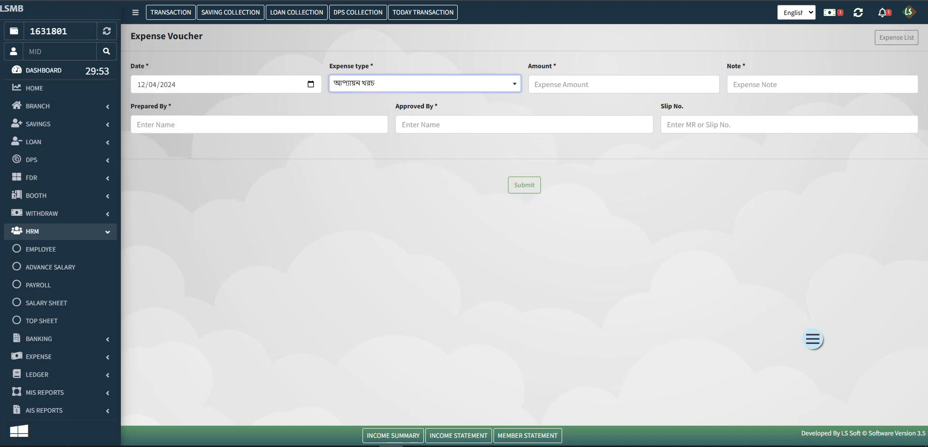
{"action": "key", "text": "Tab"}
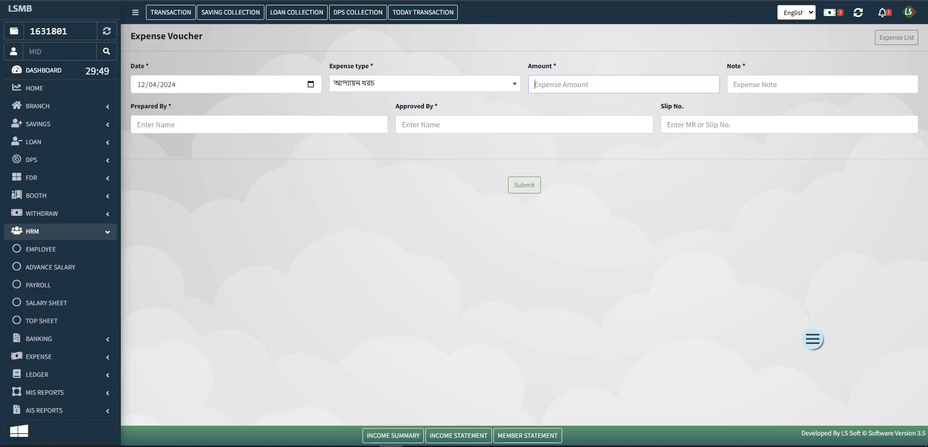
{"action": "type", "text": "230"}
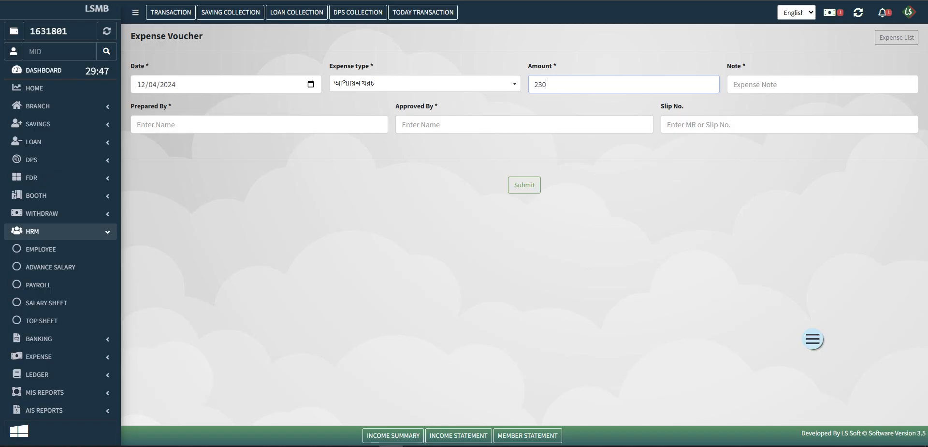
{"action": "key", "text": "Tab"}
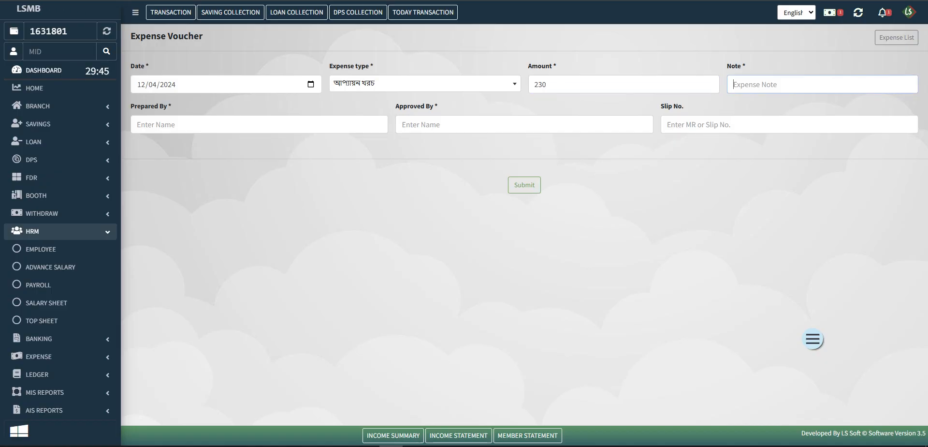
- Make the note read 'Chief Guest', fixing the misspelling with spell-check
{"action": "type", "text": "Guest"}
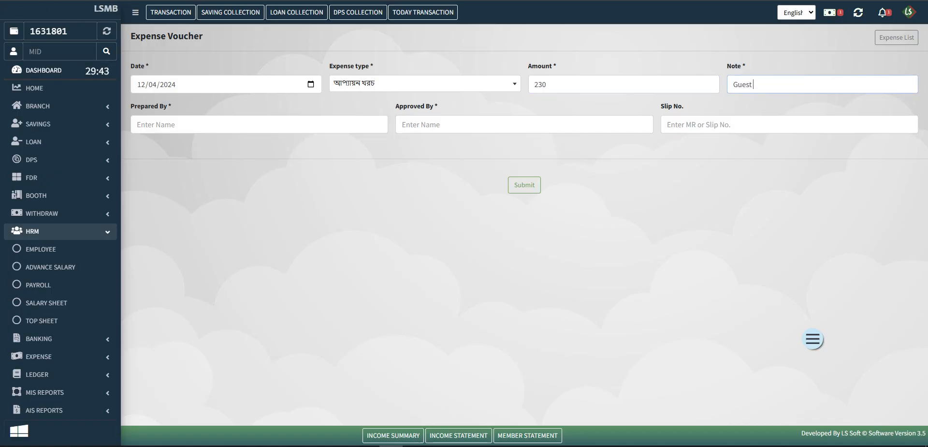
{"action": "key", "text": "Tab"}
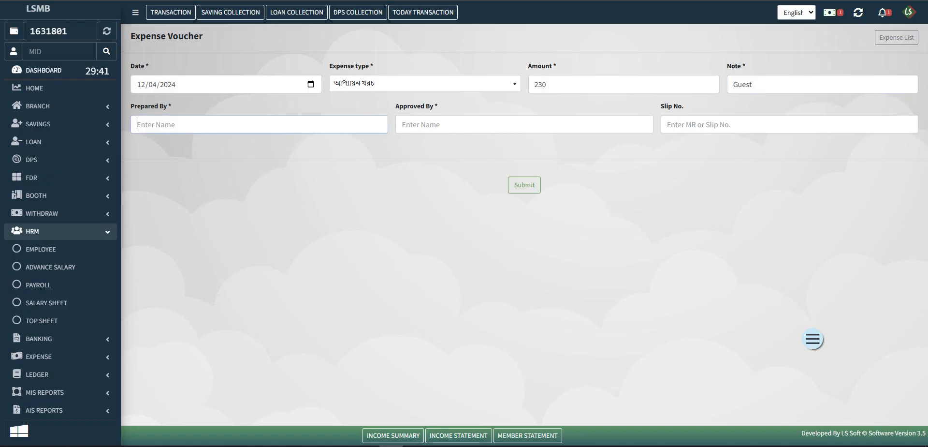
{"action": "left_click", "coordinate": [733, 85]}
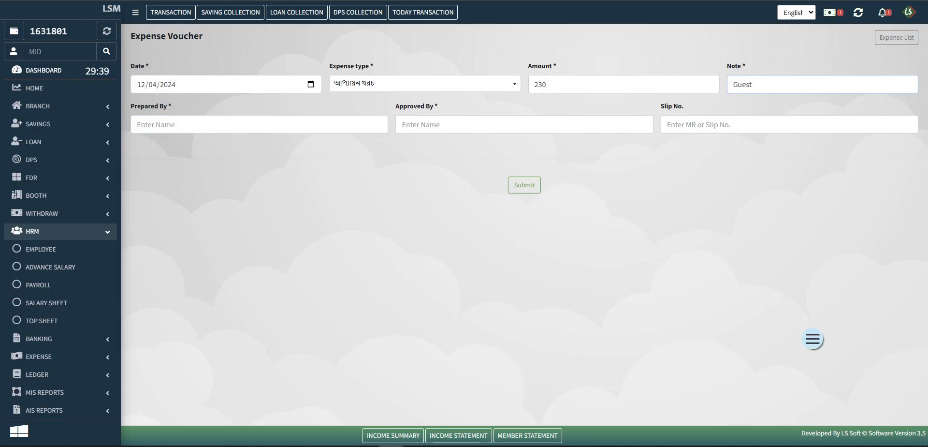
{"action": "type", "text": "Vheif"}
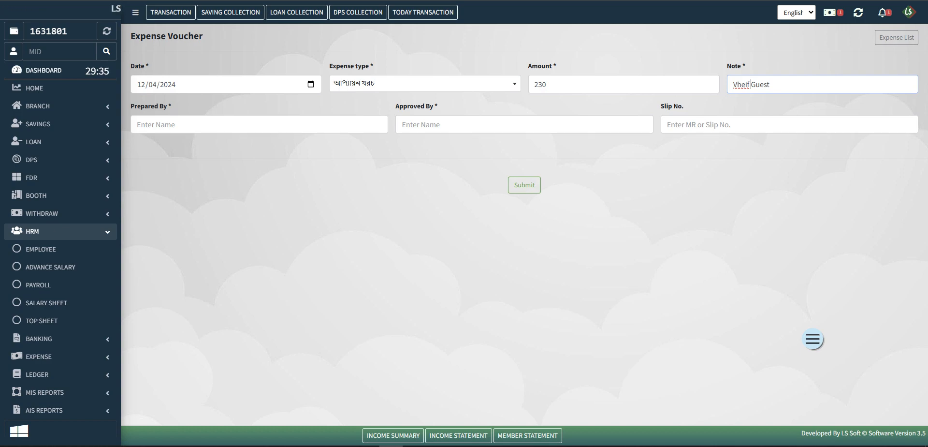
{"action": "right_click", "coordinate": [739, 84]}
{"action": "left_click", "coordinate": [751, 99]}
- Fill in the preparer and approver names and leave Slip No. empty
{"action": "left_click", "coordinate": [624, 84]}
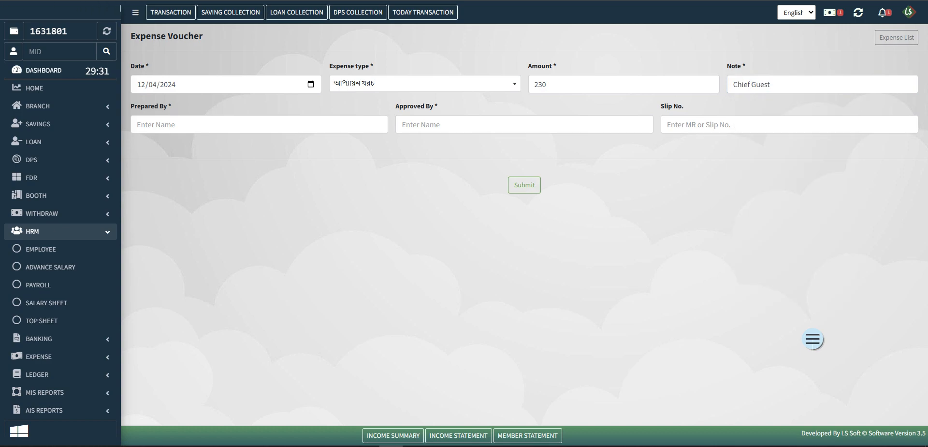
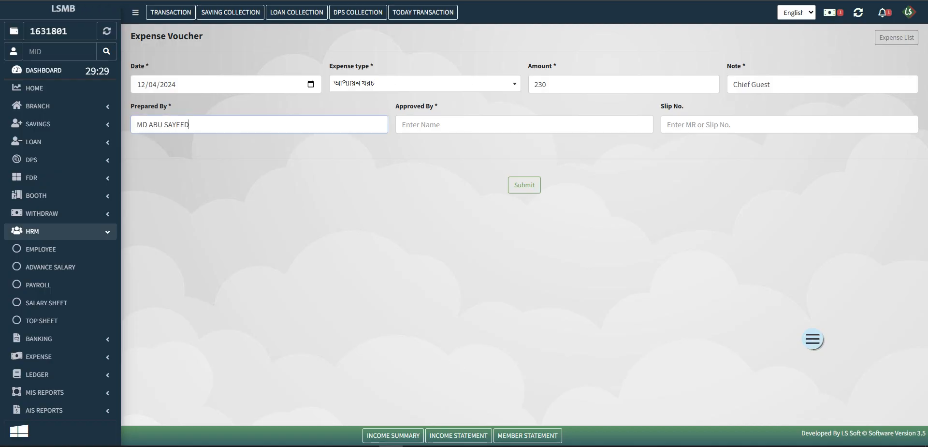
{"action": "left_click", "coordinate": [524, 125]}
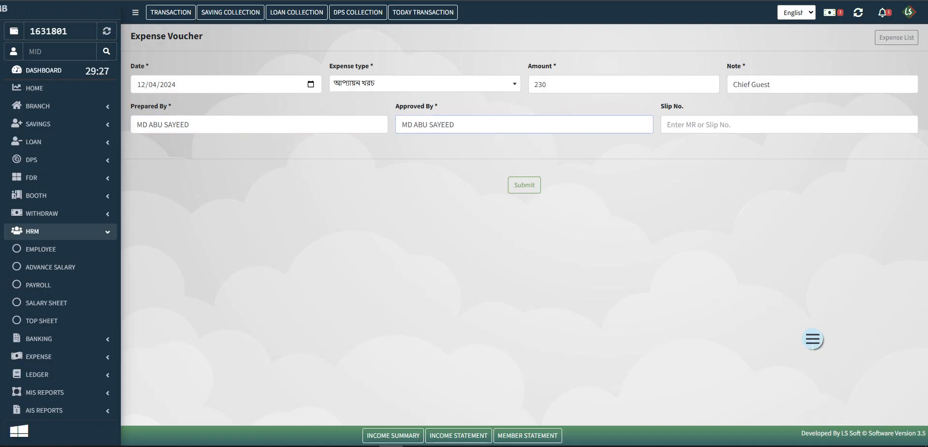
{"action": "left_click", "coordinate": [789, 124]}
{"action": "type", "text": "1"}
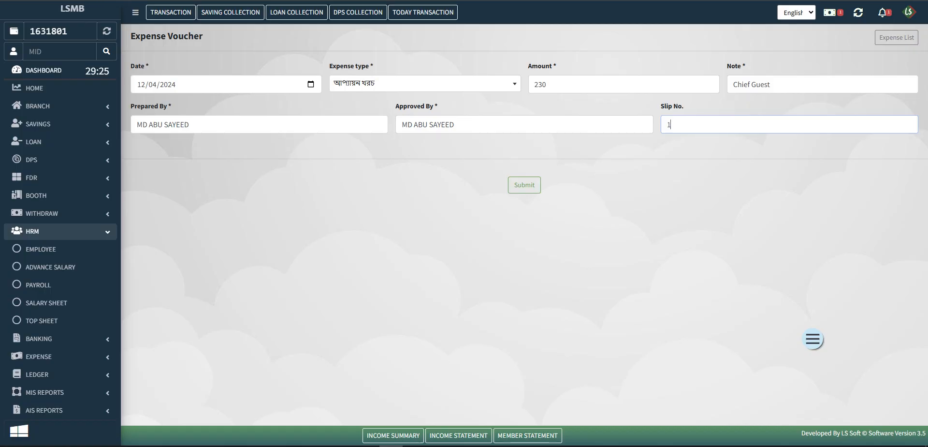
{"action": "key", "text": "BackSpace"}
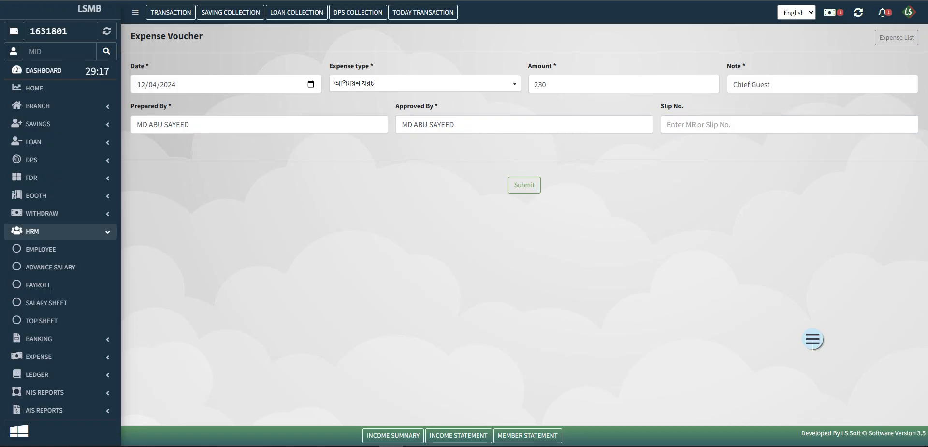
- Submit the 230 voucher and check the 230 and 1000 amounts in the Expense List
{"action": "left_click", "coordinate": [525, 185]}
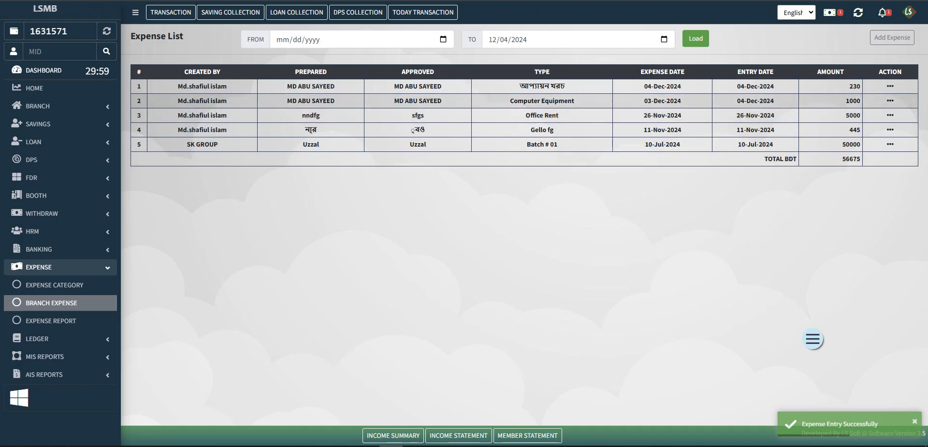
{"action": "double_click", "coordinate": [853, 100]}
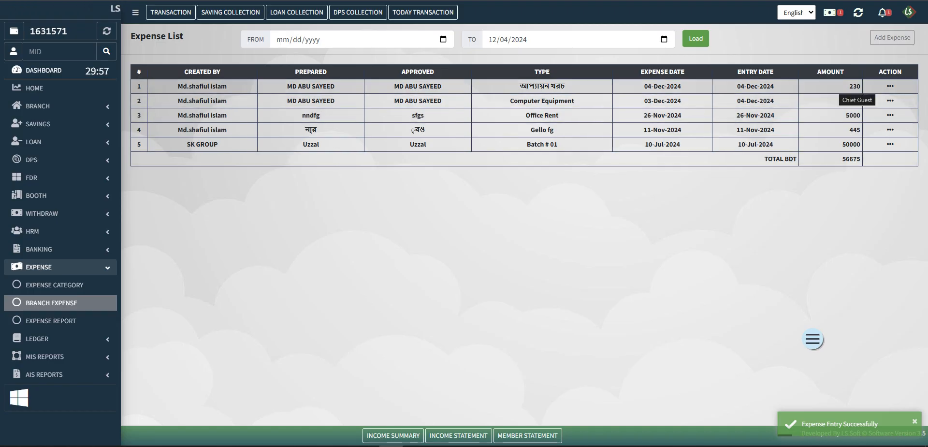
{"action": "double_click", "coordinate": [854, 87]}
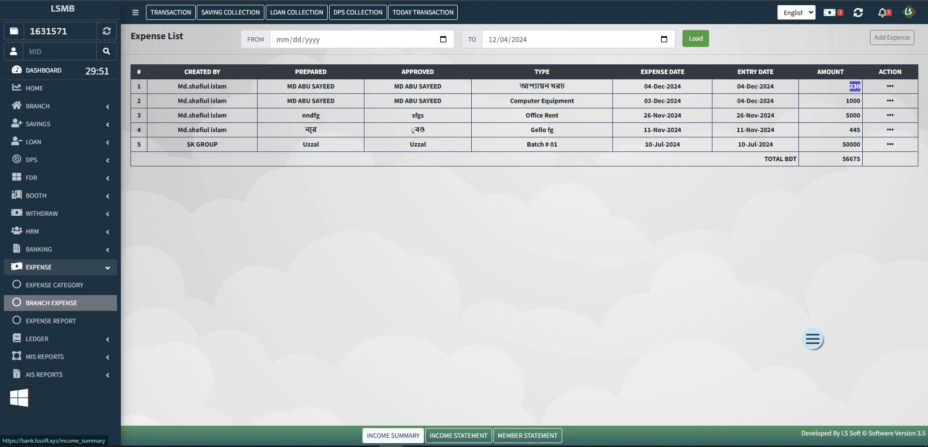
{"action": "left_click", "coordinate": [393, 435]}
- Check Company Expense 1230 in the Income Summary, then return to the Expense List
{"action": "scroll", "coordinate": [532, 285], "scroll_direction": "down", "scroll_amount": 2}
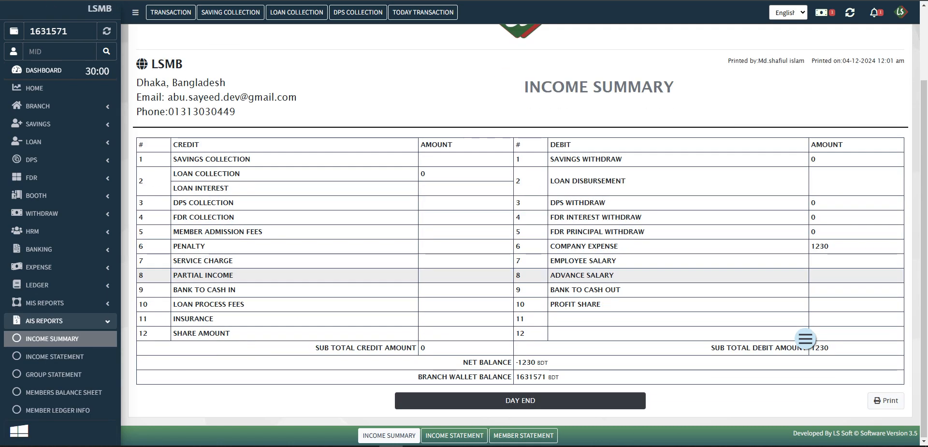
{"action": "double_click", "coordinate": [820, 246]}
{"action": "left_click", "coordinate": [826, 261]}
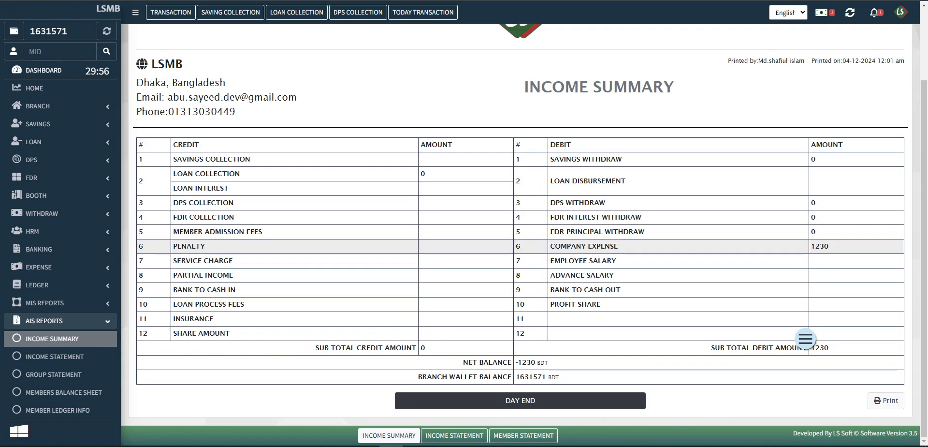
{"action": "left_click_drag", "start_coordinate": [550, 246], "coordinate": [619, 247]}
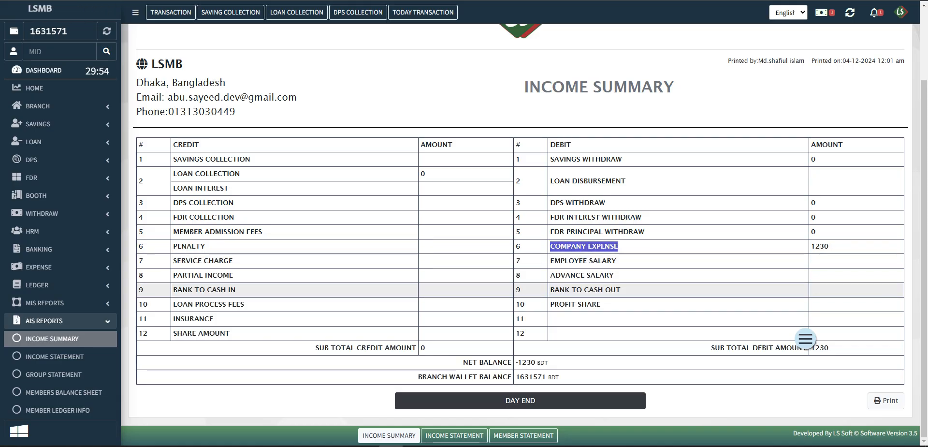
{"action": "left_click", "coordinate": [559, 377]}
{"action": "scroll", "coordinate": [560, 377], "scroll_direction": "up", "scroll_amount": 2}
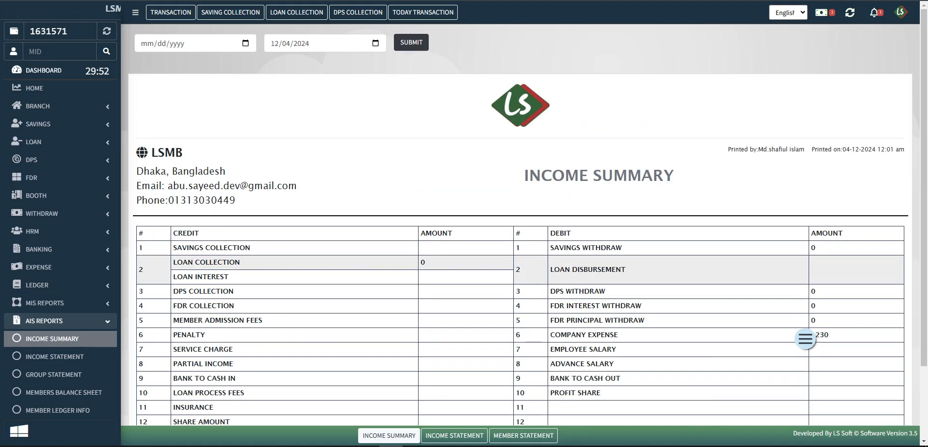
{"action": "scroll", "coordinate": [559, 269], "scroll_direction": "down", "scroll_amount": 1}
{"action": "scroll", "coordinate": [559, 269], "scroll_direction": "up", "scroll_amount": 1}
{"action": "key", "text": "ctrl+Tab"}
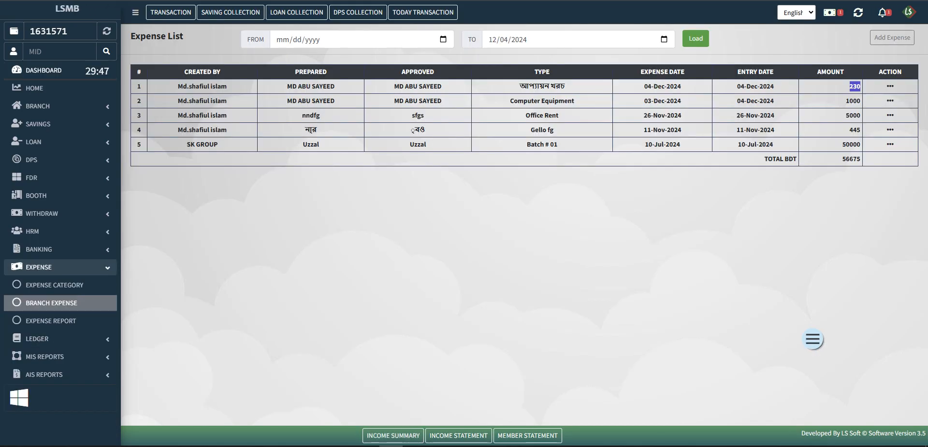
- Load the expense list for the range 09/01/2024 to 09/25/2024
{"action": "left_click", "coordinate": [444, 39]}
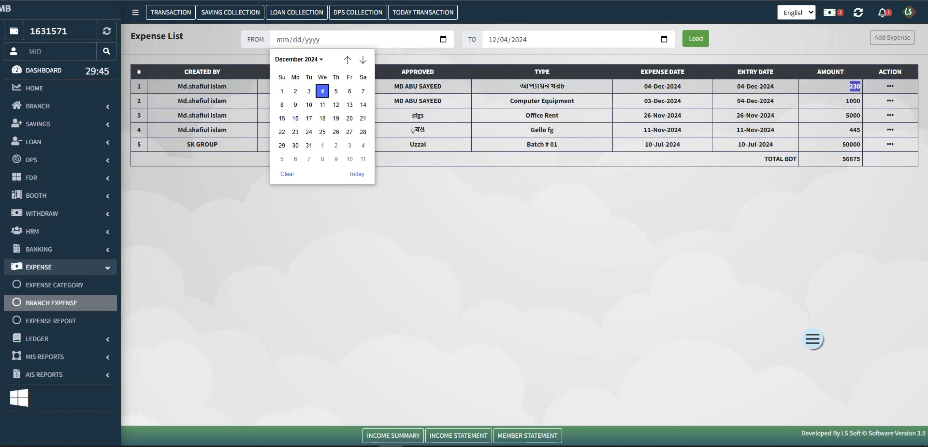
{"action": "left_click", "coordinate": [347, 60]}
{"action": "left_click", "coordinate": [348, 60]}
{"action": "left_click", "coordinate": [347, 60]}
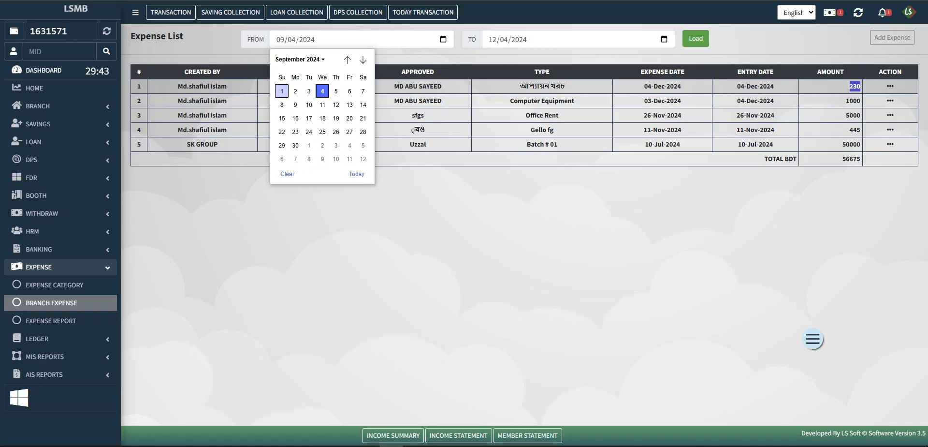
{"action": "left_click", "coordinate": [282, 91]}
{"action": "left_click", "coordinate": [664, 39]}
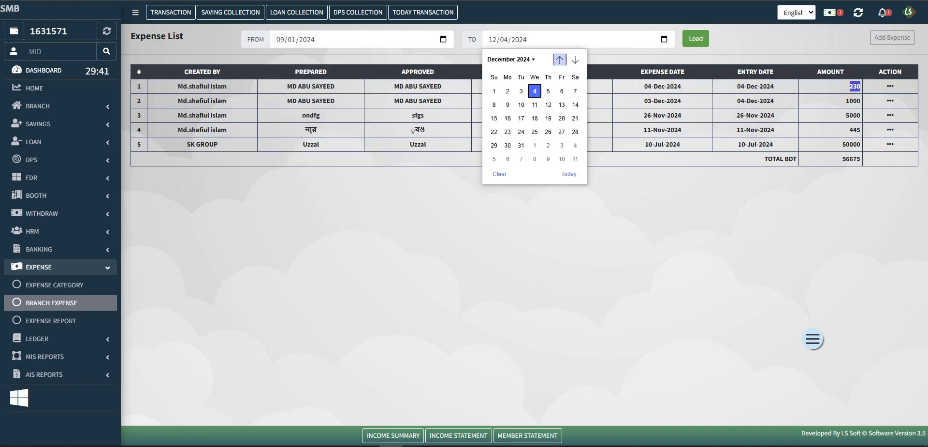
{"action": "left_click", "coordinate": [560, 60]}
{"action": "left_click", "coordinate": [559, 60]}
{"action": "left_click", "coordinate": [560, 59]}
{"action": "left_click", "coordinate": [534, 132]}
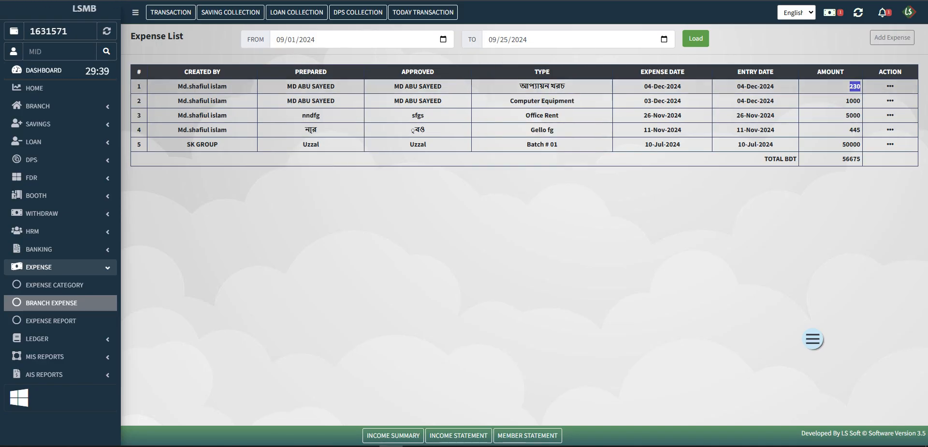
{"action": "left_click", "coordinate": [696, 39]}
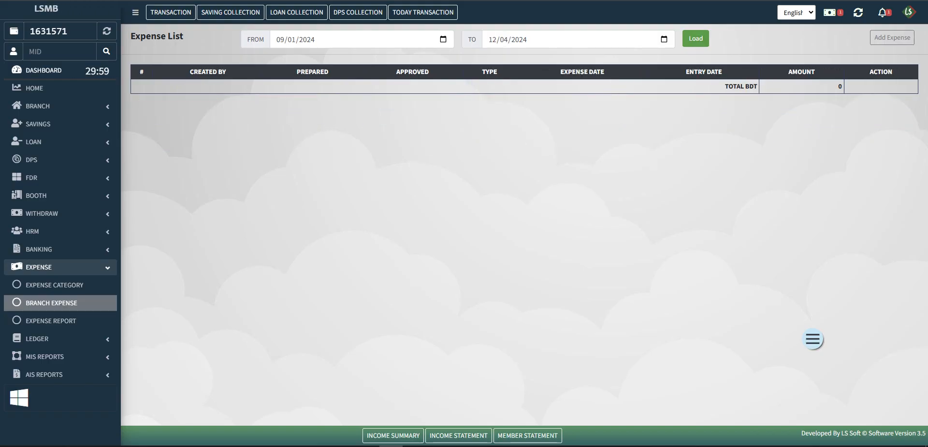
- Change the TO date to today, 12/04/2024, reload for a 6675 total, and open Expense Report
{"action": "left_click", "coordinate": [443, 40]}
{"action": "left_click", "coordinate": [664, 39]}
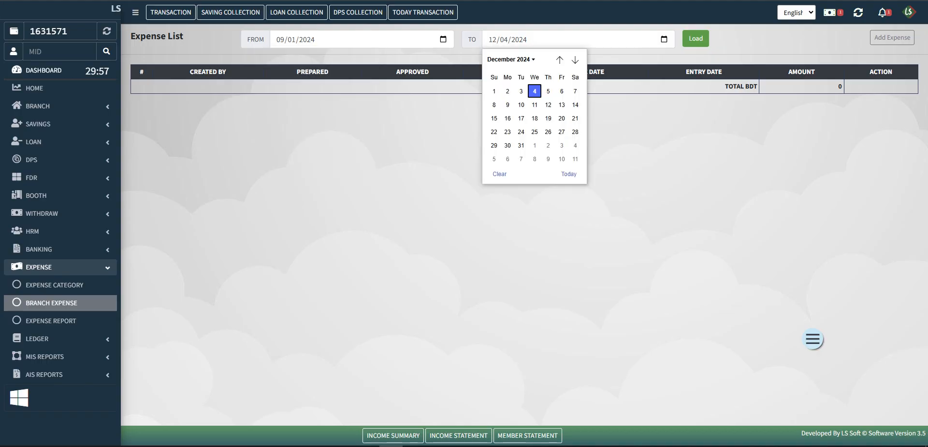
{"action": "left_click", "coordinate": [569, 174]}
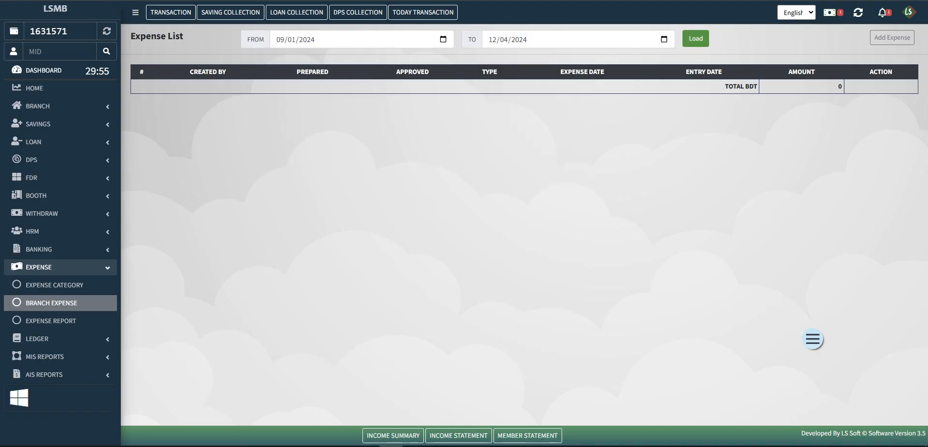
{"action": "left_click", "coordinate": [695, 39]}
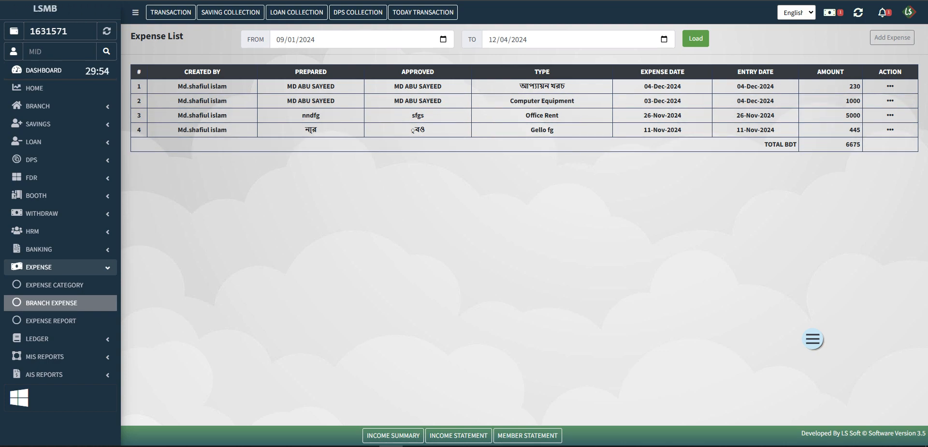
{"action": "left_click", "coordinate": [51, 320]}
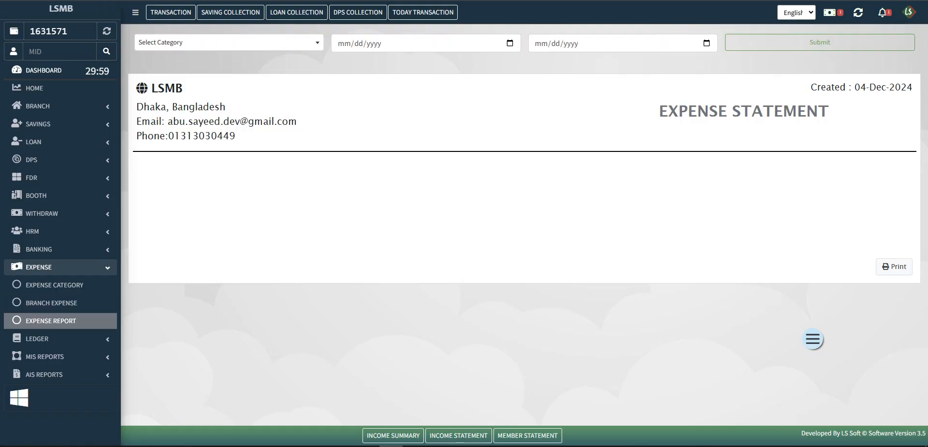
- Generate the Expense Statement for 11/04/2024 to 12/04/2024, showing Net Expense 6675
{"action": "left_click", "coordinate": [510, 43]}
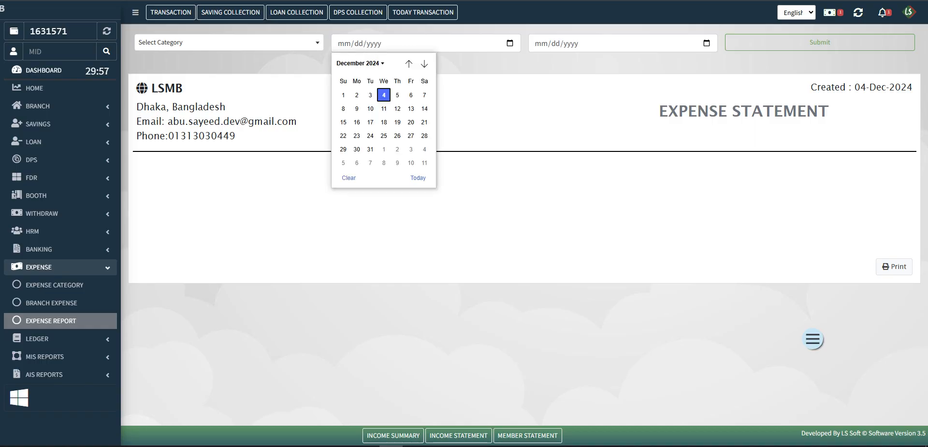
{"action": "left_click", "coordinate": [409, 63]}
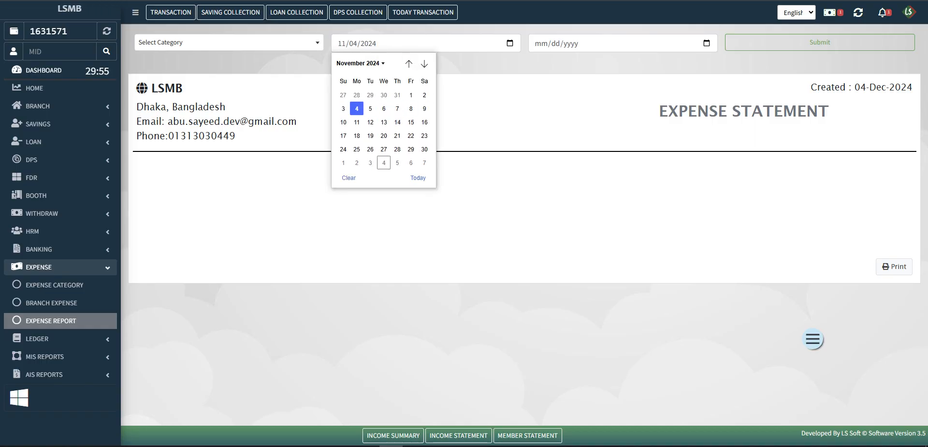
{"action": "left_click", "coordinate": [357, 108]}
{"action": "left_click", "coordinate": [707, 43]}
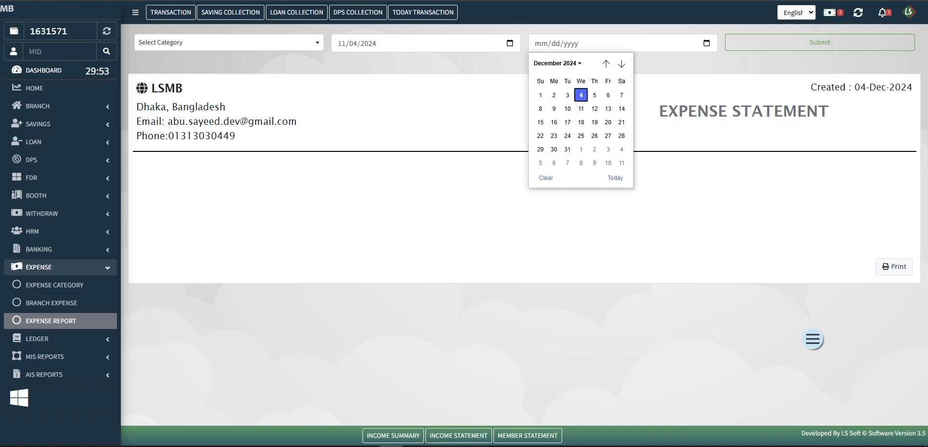
{"action": "left_click", "coordinate": [615, 178]}
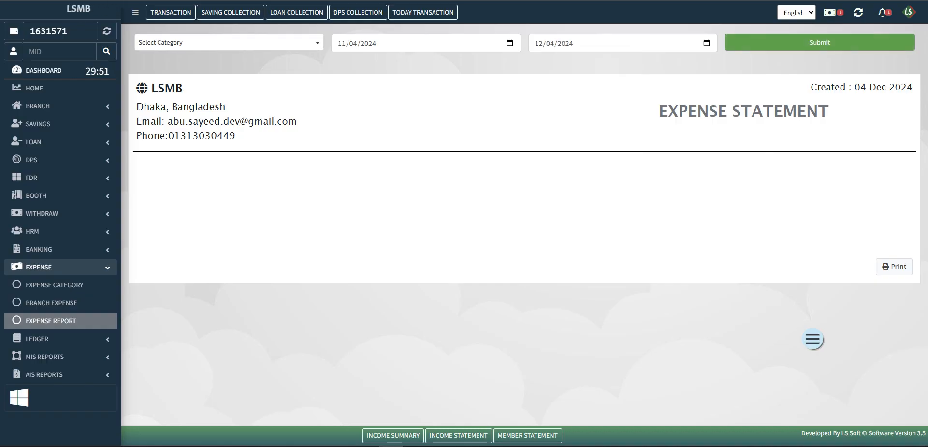
{"action": "left_click", "coordinate": [820, 42]}
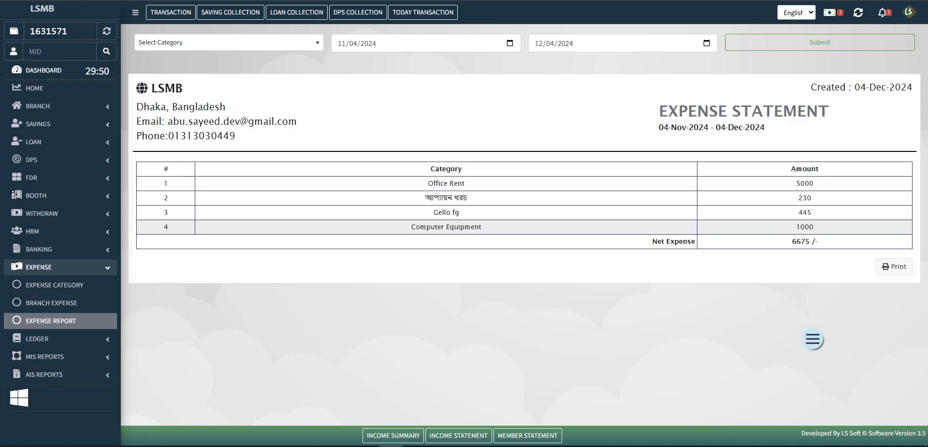
- Review the statement amounts 5000, 230, 445 and Computer Equipment's 1000
{"action": "double_click", "coordinate": [797, 226]}
{"action": "double_click", "coordinate": [805, 212]}
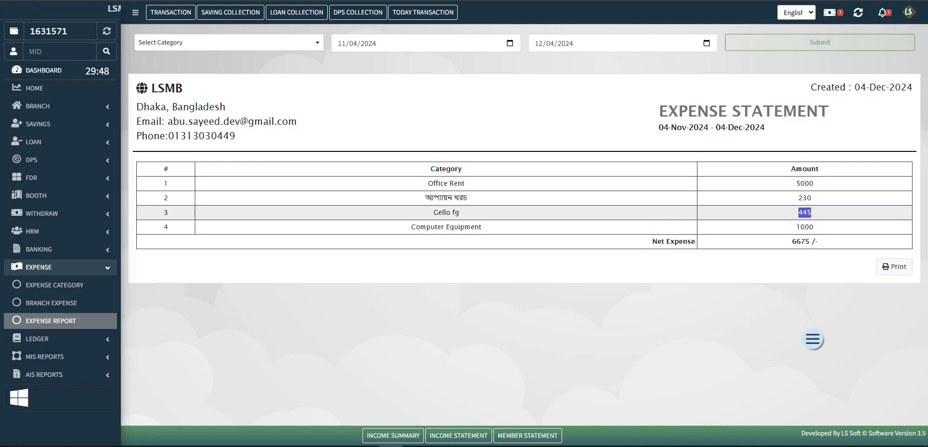
{"action": "double_click", "coordinate": [805, 198]}
{"action": "double_click", "coordinate": [805, 183]}
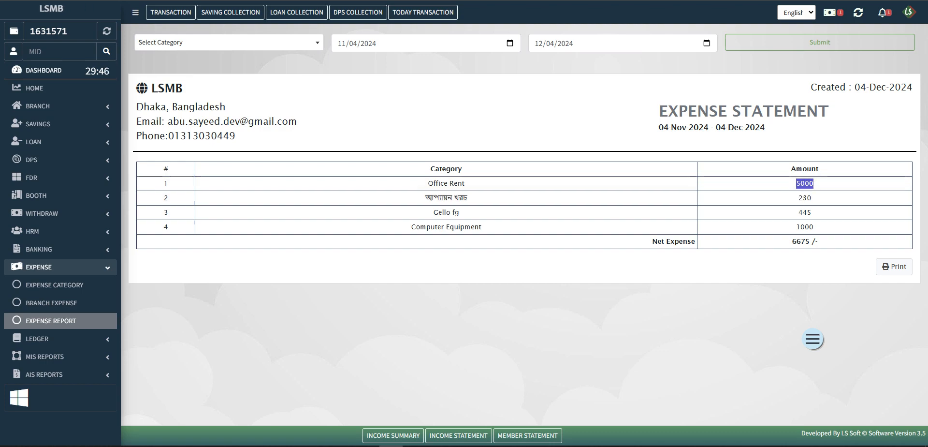
{"action": "left_click", "coordinate": [813, 347]}
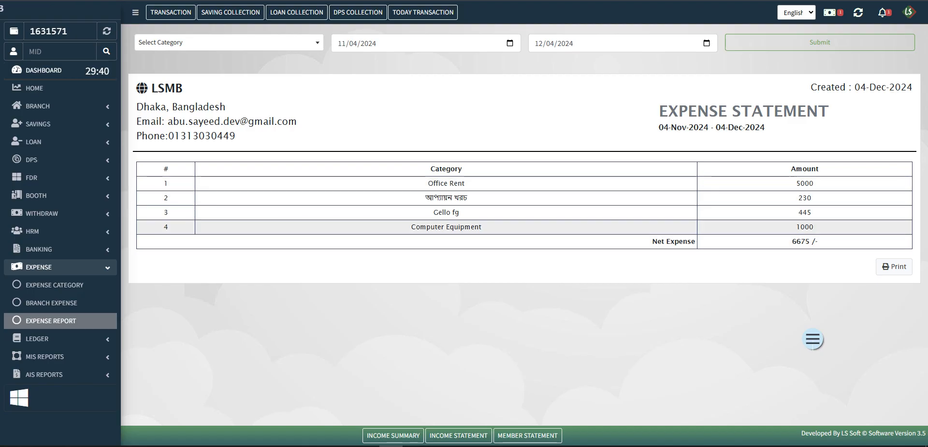
{"action": "double_click", "coordinate": [805, 183]}
{"action": "left_click", "coordinate": [799, 197]}
{"action": "double_click", "coordinate": [805, 197]}
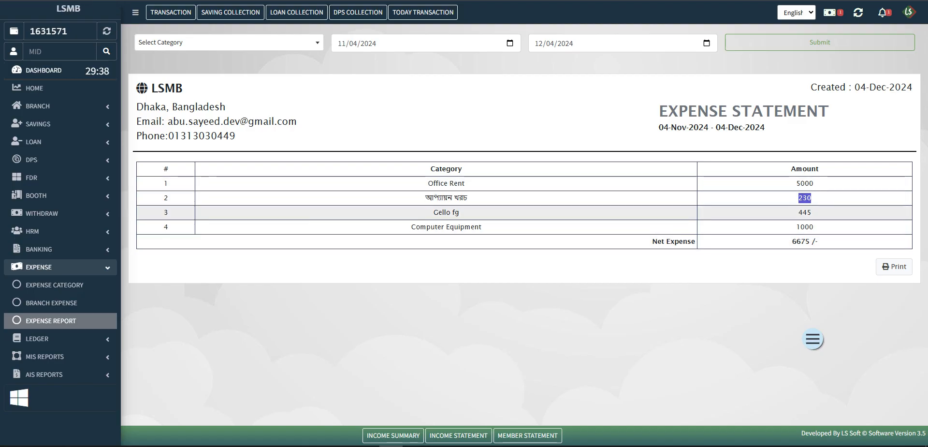
{"action": "double_click", "coordinate": [805, 212]}
{"action": "left_click_drag", "start_coordinate": [797, 227], "coordinate": [809, 227]}
- Filter the statement to Computer Equipment only (Net Expense 1000), then open the Expense Category list
{"action": "left_click", "coordinate": [228, 42]}
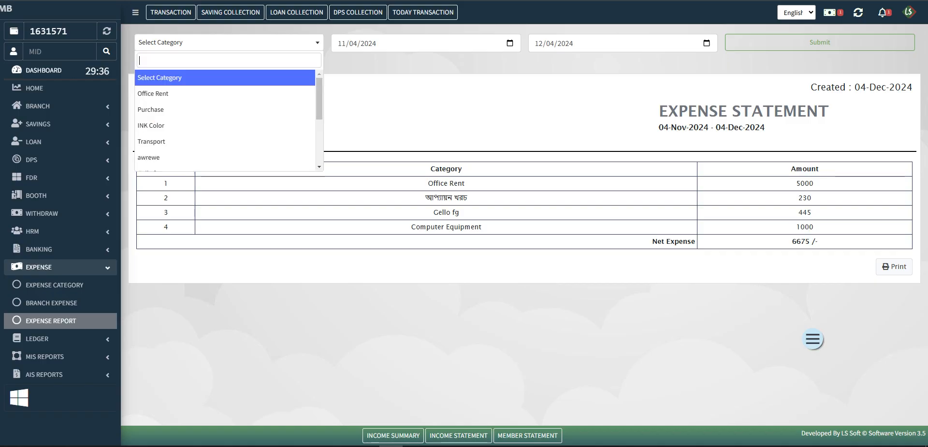
{"action": "scroll", "coordinate": [225, 121], "scroll_direction": "down", "scroll_amount": 3}
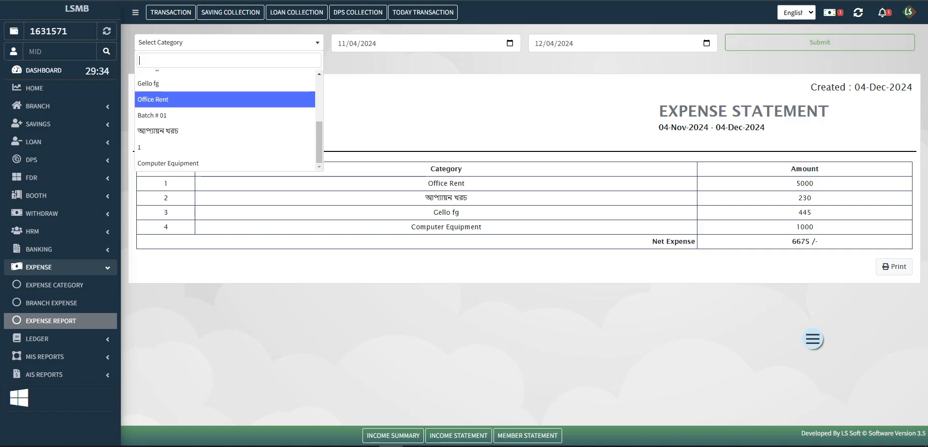
{"action": "key", "text": "Down"}
{"action": "key", "text": "Down"}
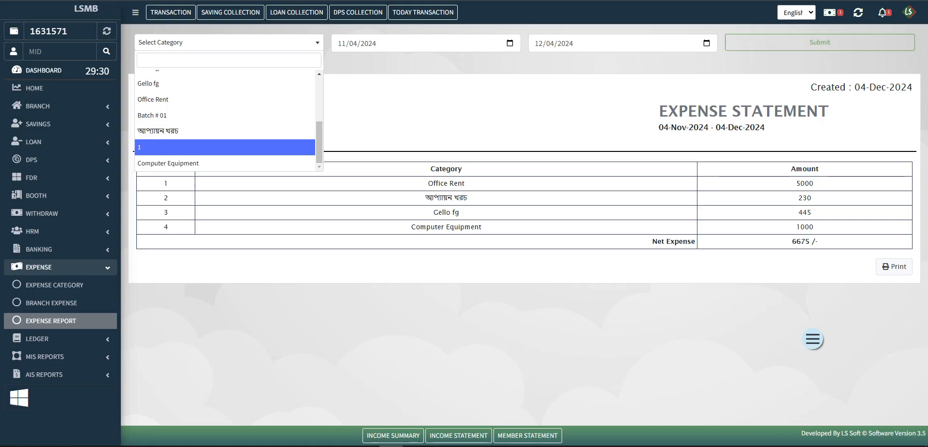
{"action": "scroll", "coordinate": [224, 120], "scroll_direction": "up", "scroll_amount": 2}
{"action": "scroll", "coordinate": [225, 121], "scroll_direction": "down", "scroll_amount": 2}
{"action": "key", "text": "Return"}
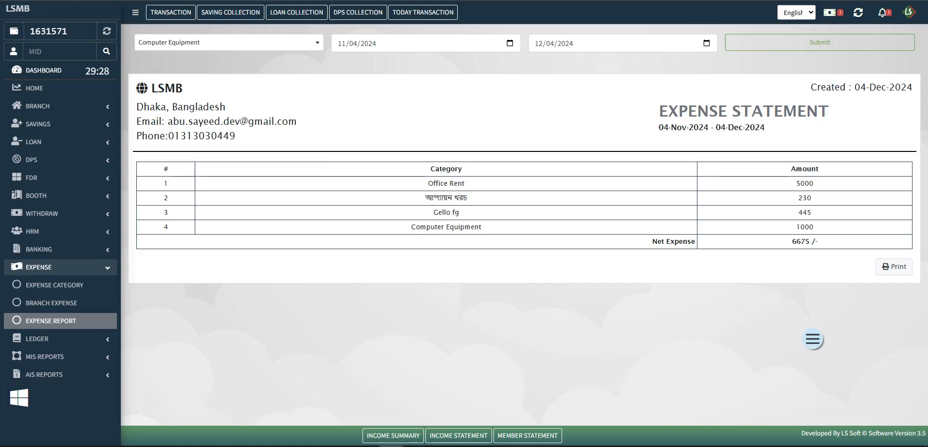
{"action": "key", "text": "Tab"}
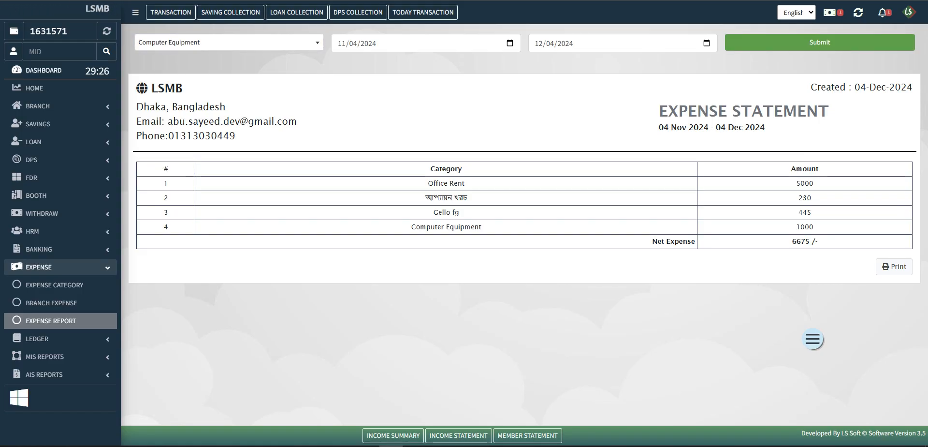
{"action": "key", "text": "Return"}
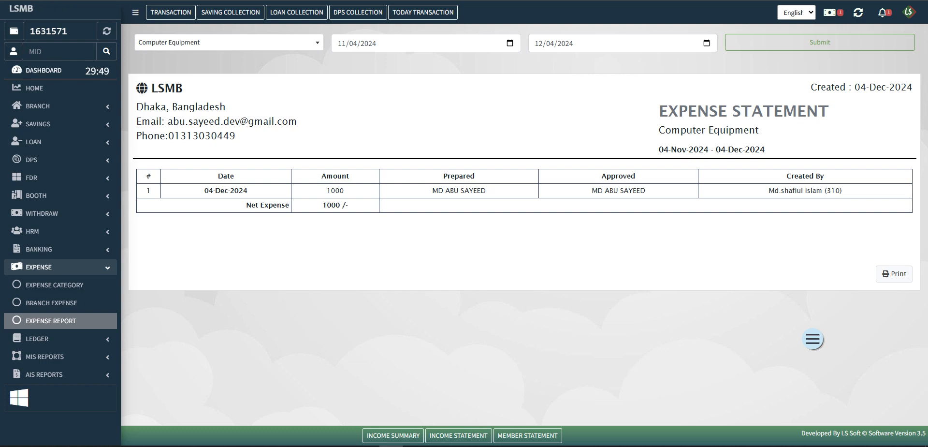
{"action": "left_click", "coordinate": [55, 284]}
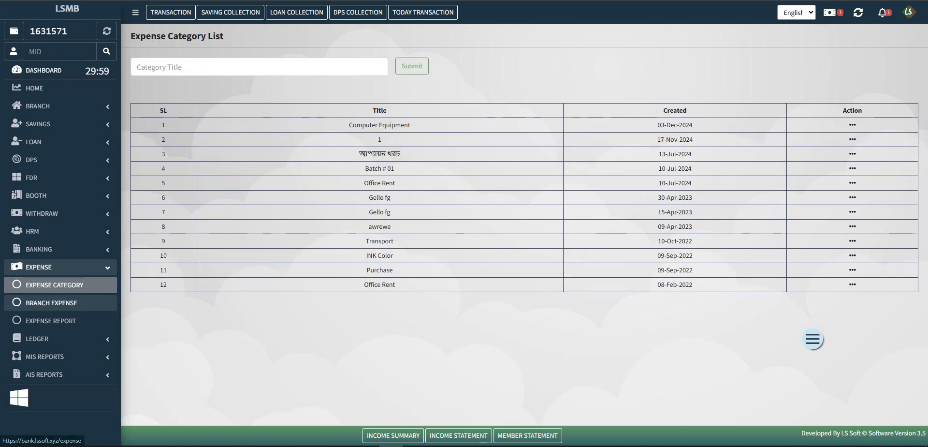
- Start a new branch expense voucher dated 12/01/2024 for Computer Equipment, amount 25000
{"action": "left_click", "coordinate": [51, 303]}
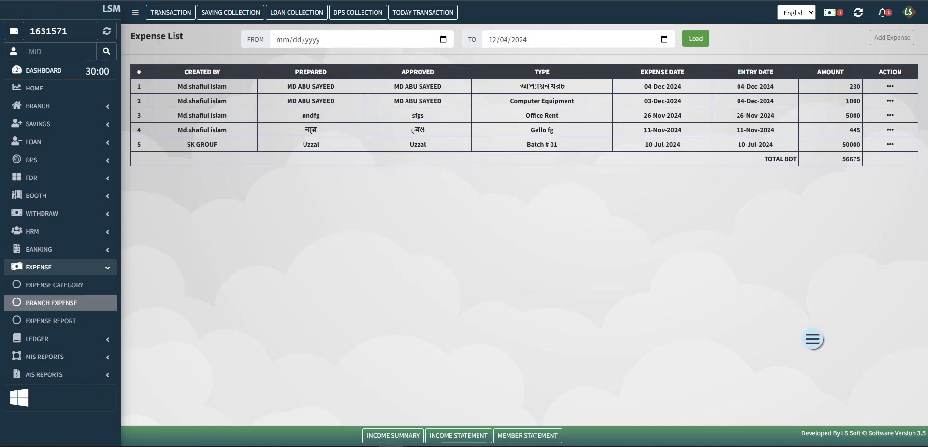
{"action": "left_click", "coordinate": [892, 37]}
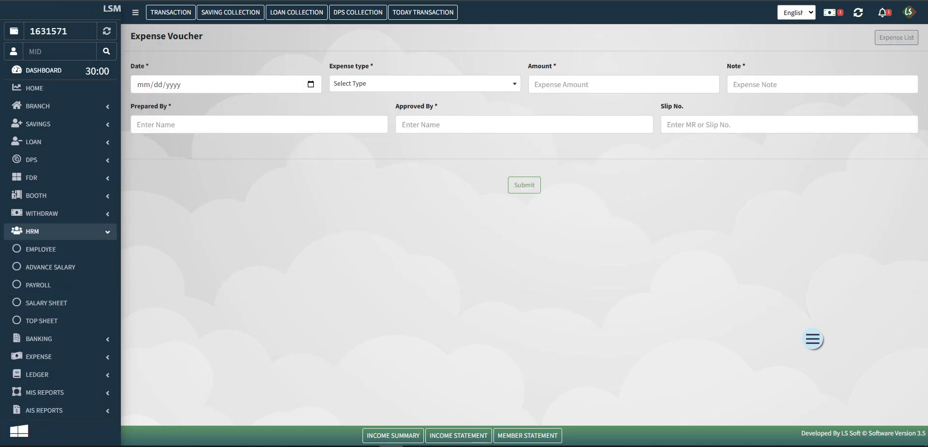
{"action": "left_click", "coordinate": [311, 84]}
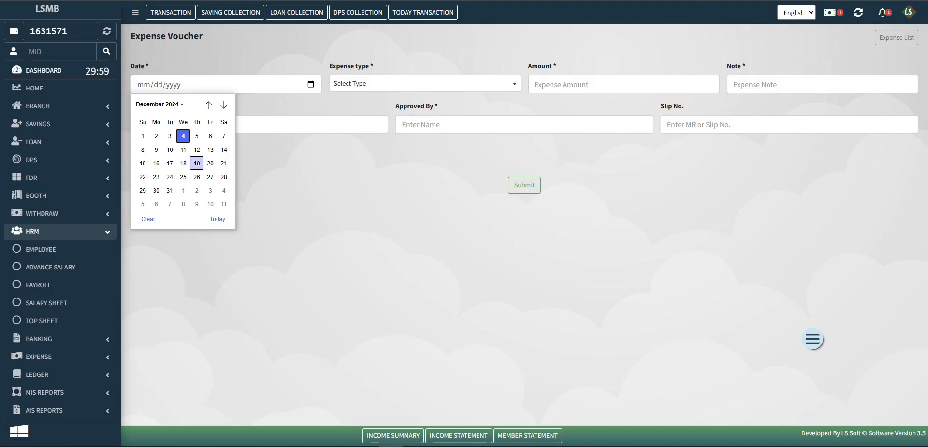
{"action": "left_click", "coordinate": [142, 137]}
{"action": "left_click", "coordinate": [424, 83]}
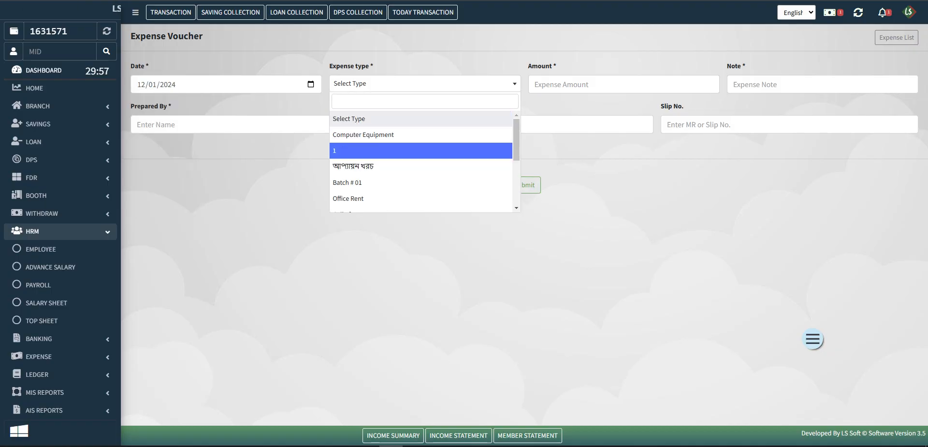
{"action": "left_click", "coordinate": [367, 133]}
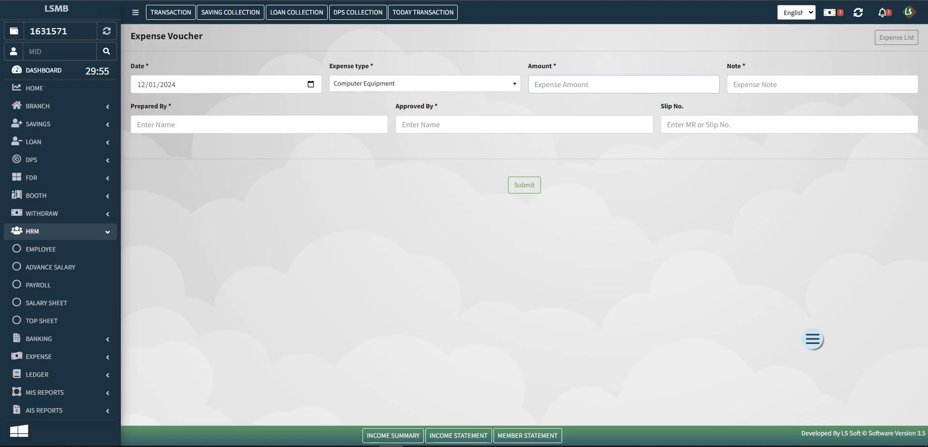
{"action": "type", "text": "2500"}
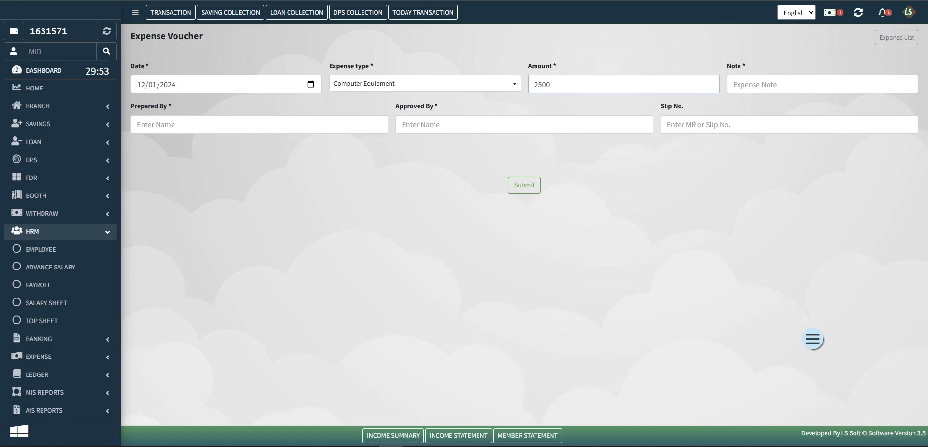
{"action": "type", "text": "0"}
{"action": "key", "text": "Tab"}
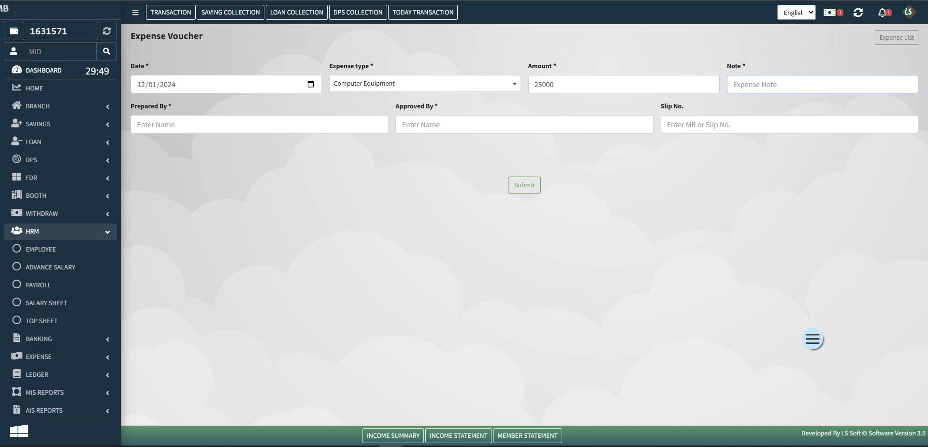
- Add note 'Printer Purchase', the preparer and approver names, and slip 34567, then submit the voucher
{"action": "type", "text": "Printer Purchase"}
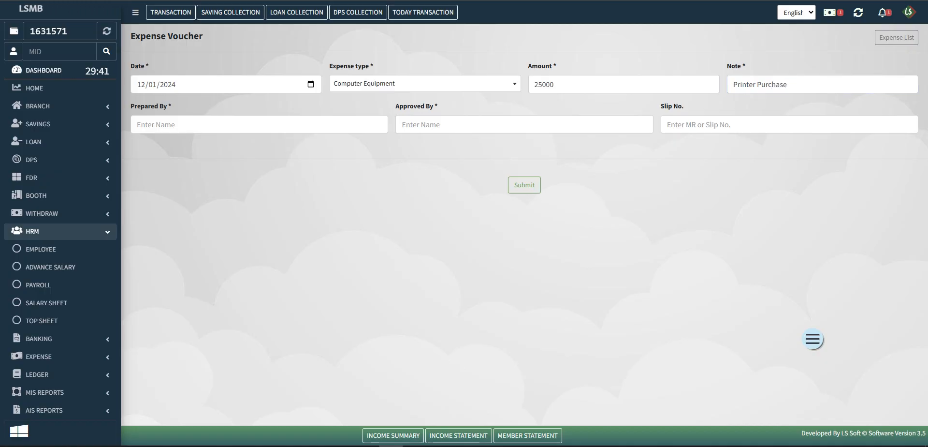
{"action": "left_click", "coordinate": [156, 124]}
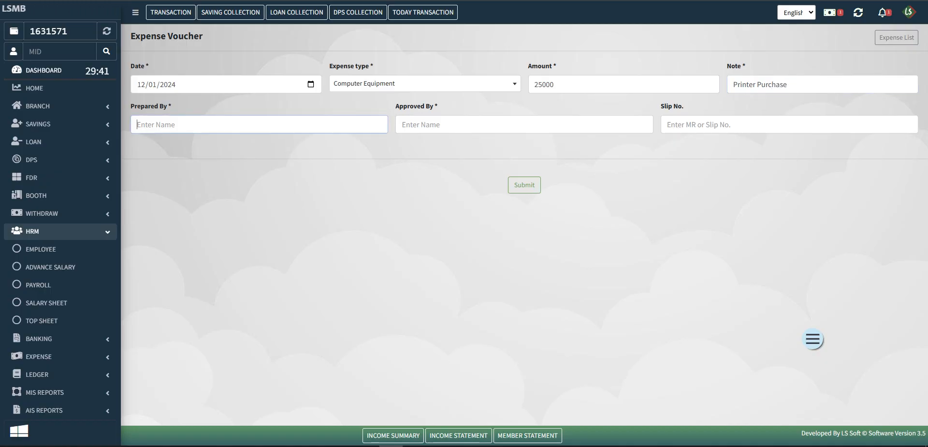
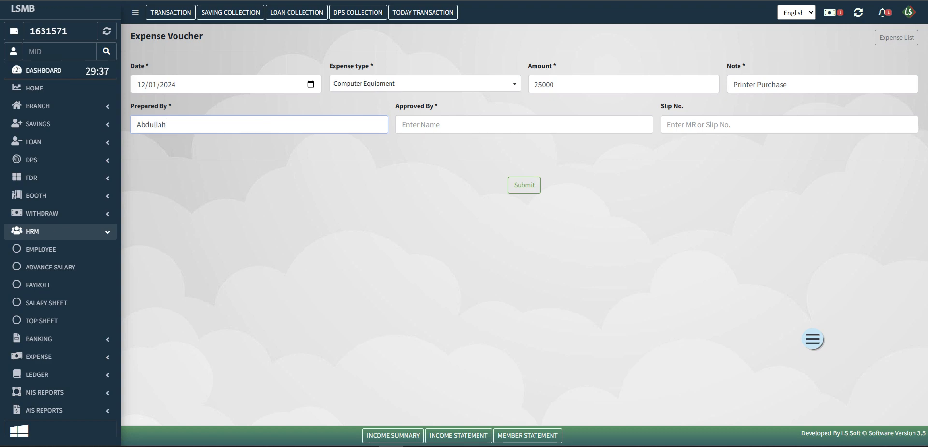
{"action": "left_click", "coordinate": [421, 124]}
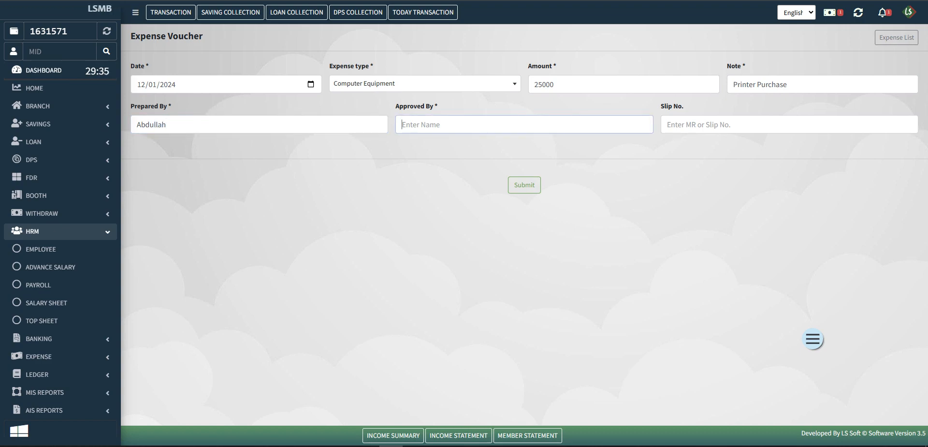
{"action": "left_click", "coordinate": [687, 124]}
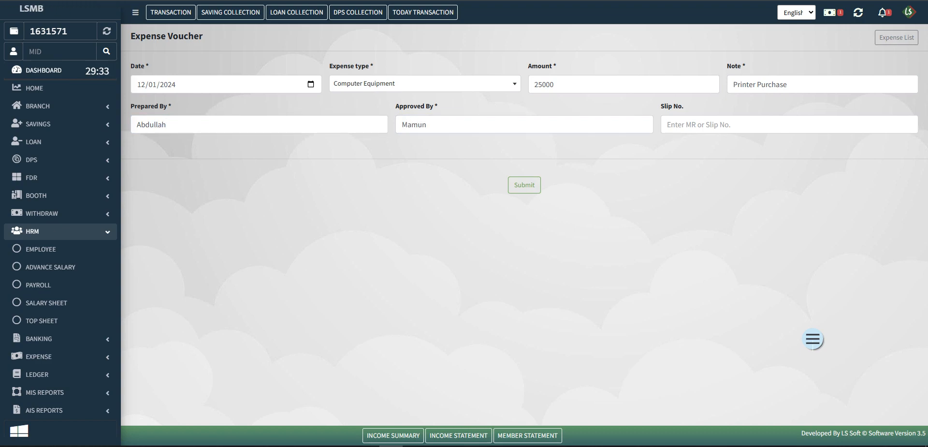
{"action": "type", "text": "345"}
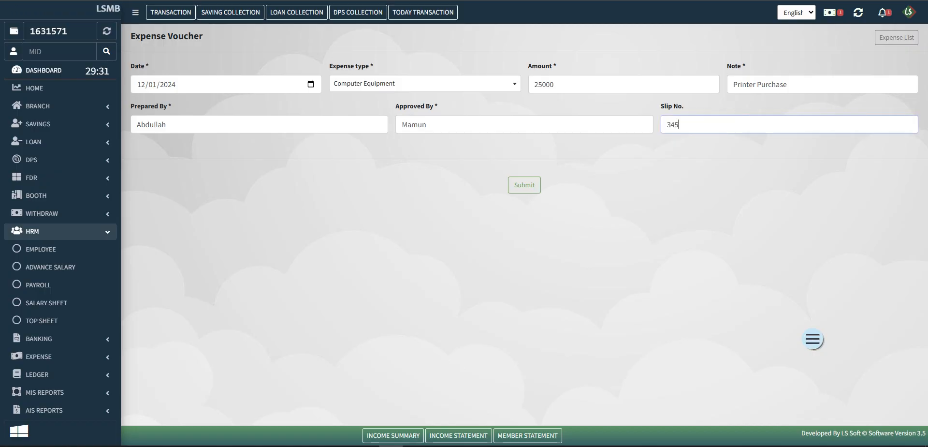
{"action": "type", "text": "67"}
{"action": "key", "text": "Tab"}
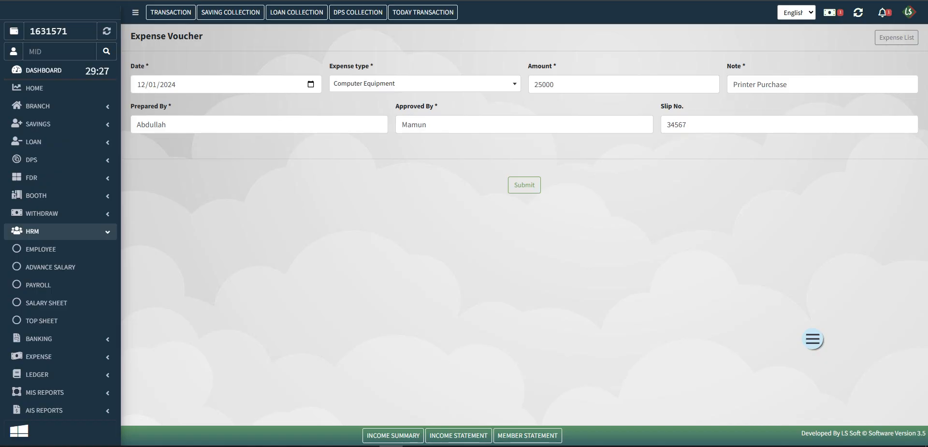
{"action": "key", "text": "Return"}
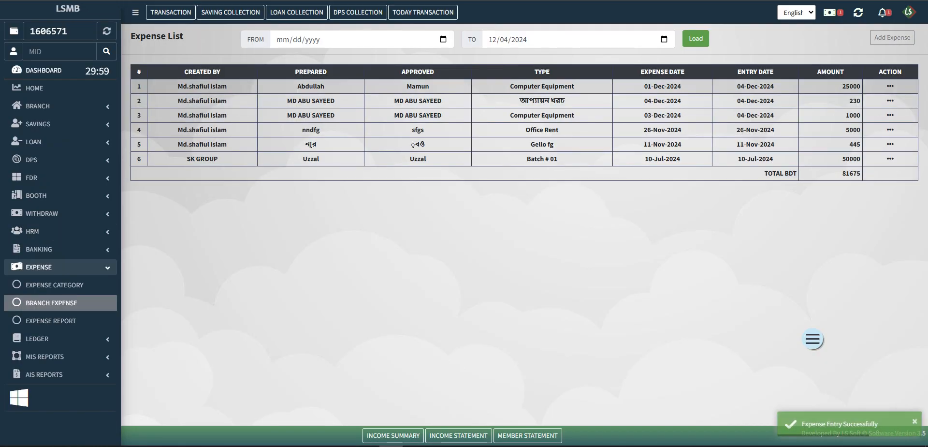
- Confirm the new 25000 row heading the Expense List, then open the Income Summary
{"action": "left_click_drag", "start_coordinate": [843, 86], "coordinate": [861, 86]}
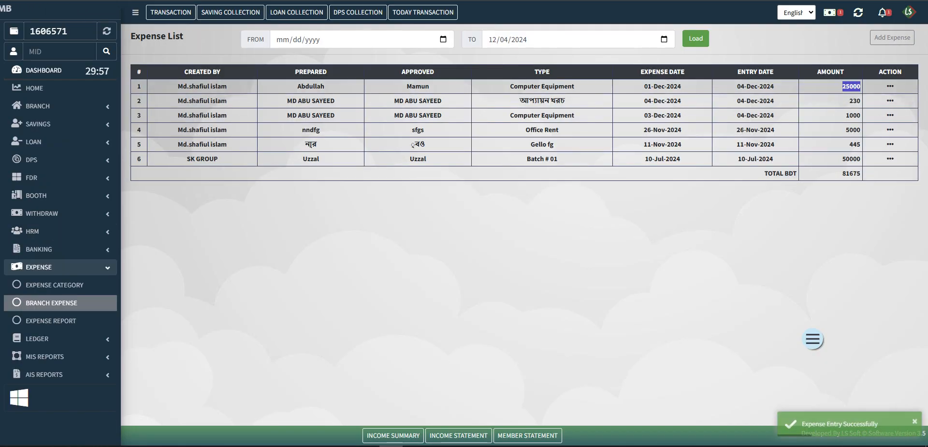
{"action": "left_click", "coordinate": [851, 86]}
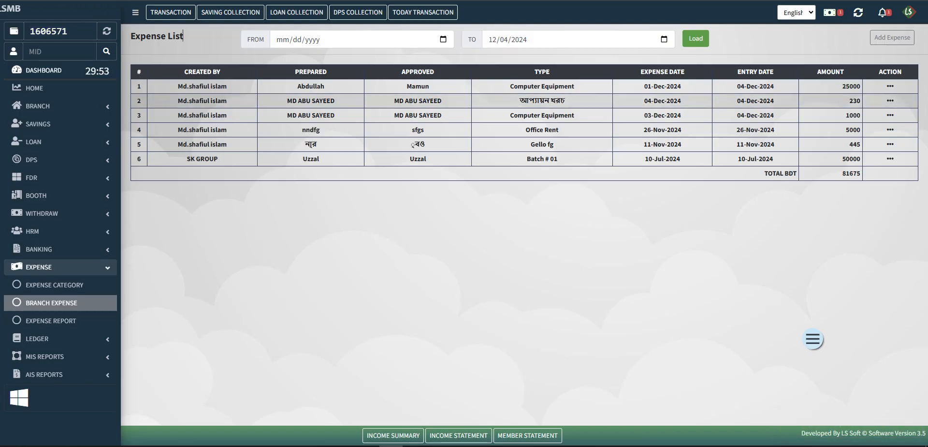
{"action": "left_click", "coordinate": [393, 435]}
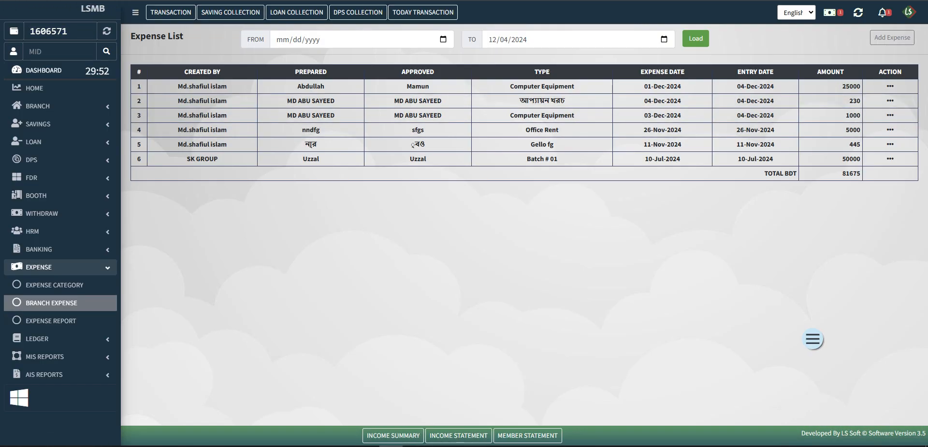
- Check Company Expense 26230 and Net Balance -26230 in the Income Summary, then go back
{"action": "scroll", "coordinate": [521, 242], "scroll_direction": "down", "scroll_amount": 2}
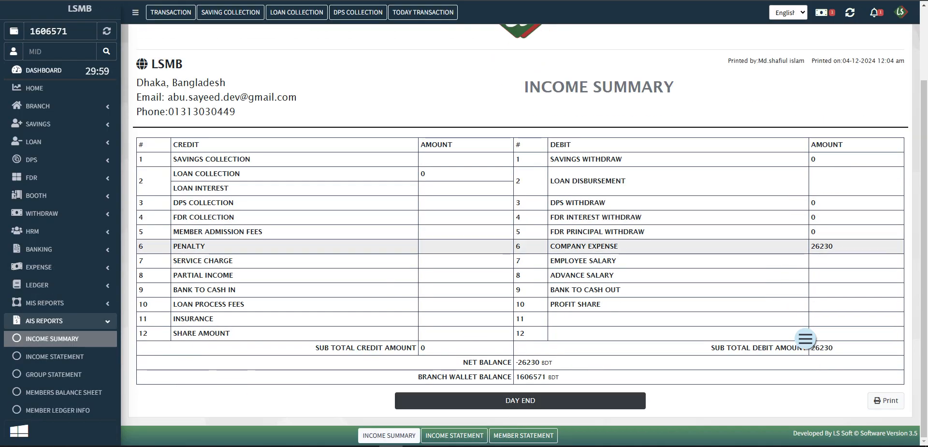
{"action": "double_click", "coordinate": [822, 246]}
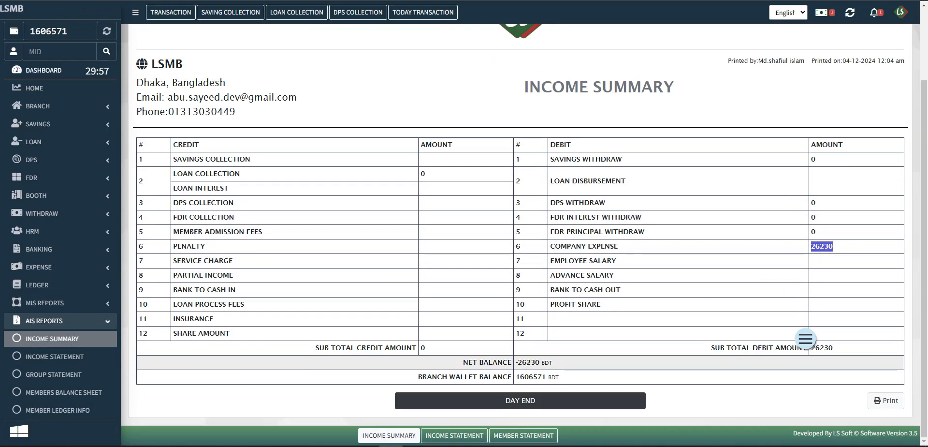
{"action": "left_click_drag", "start_coordinate": [553, 363], "coordinate": [515, 363]}
{"action": "left_click", "coordinate": [534, 363]}
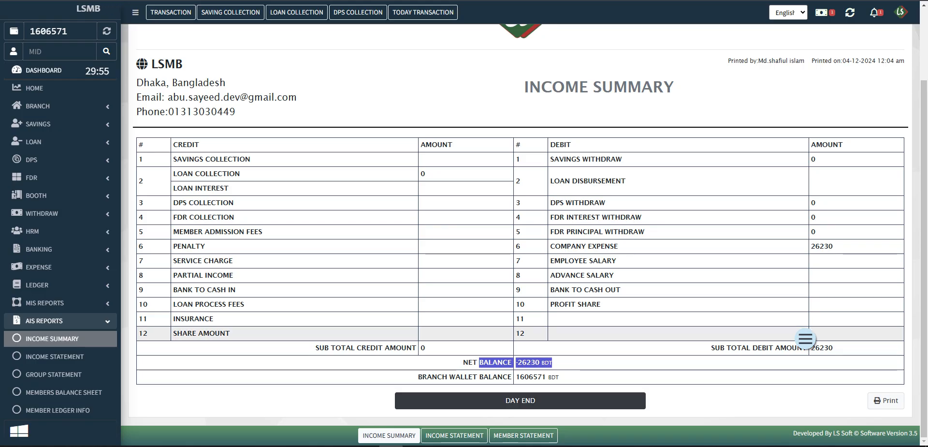
{"action": "left_click_drag", "start_coordinate": [516, 377], "coordinate": [552, 362]}
{"action": "left_click", "coordinate": [711, 347]}
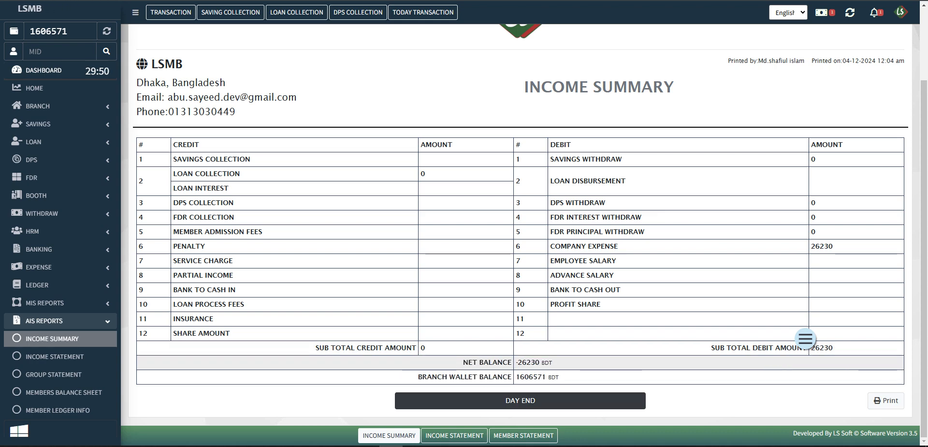
{"action": "mouse_move", "coordinate": [463, 362]}
{"action": "left_mouse_down"}
{"action": "mouse_move", "coordinate": [559, 377]}
{"action": "mouse_move", "coordinate": [472, 362]}
{"action": "left_mouse_up"}
{"action": "left_click", "coordinate": [559, 376]}
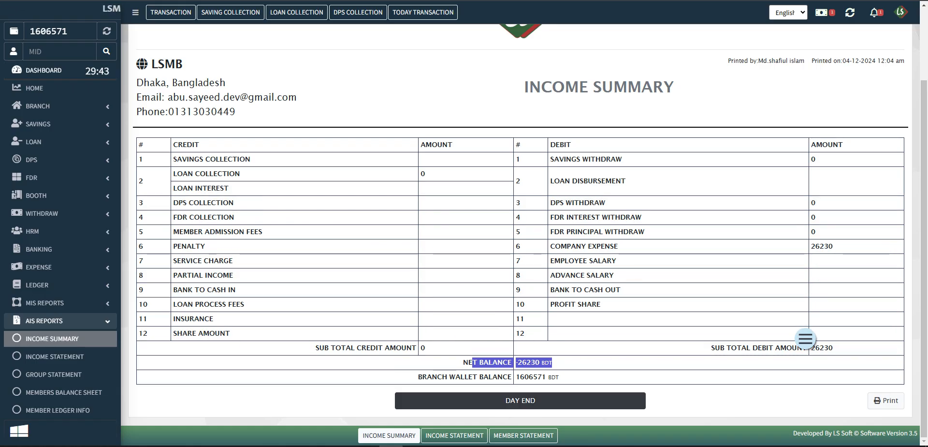
{"action": "left_click_drag", "start_coordinate": [509, 362], "coordinate": [546, 362]}
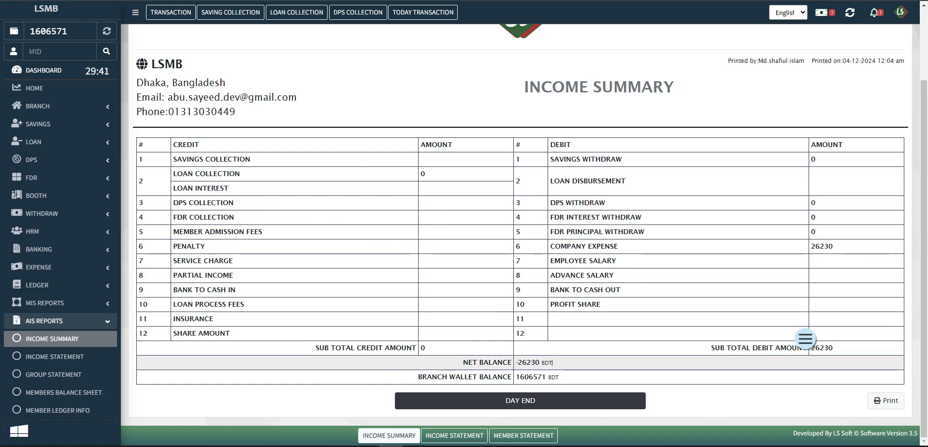
{"action": "key", "text": "alt+Left"}
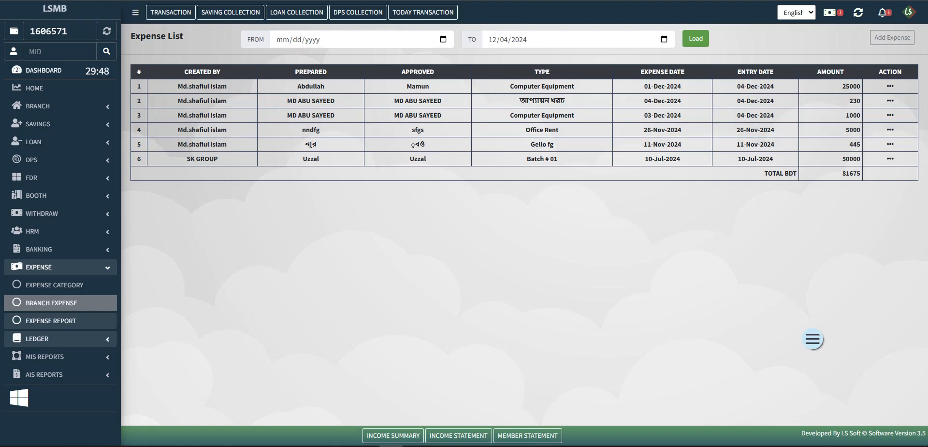
- Generate a Computer Equipment expense statement for 12/01/2024 to 12/04/2024
{"action": "left_click", "coordinate": [51, 321]}
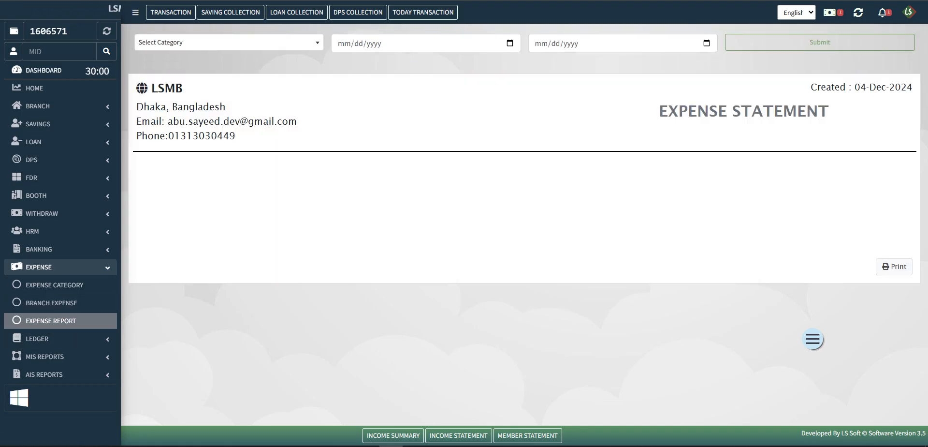
{"action": "left_click", "coordinate": [227, 42]}
{"action": "scroll", "coordinate": [224, 131], "scroll_direction": "down", "scroll_amount": 3}
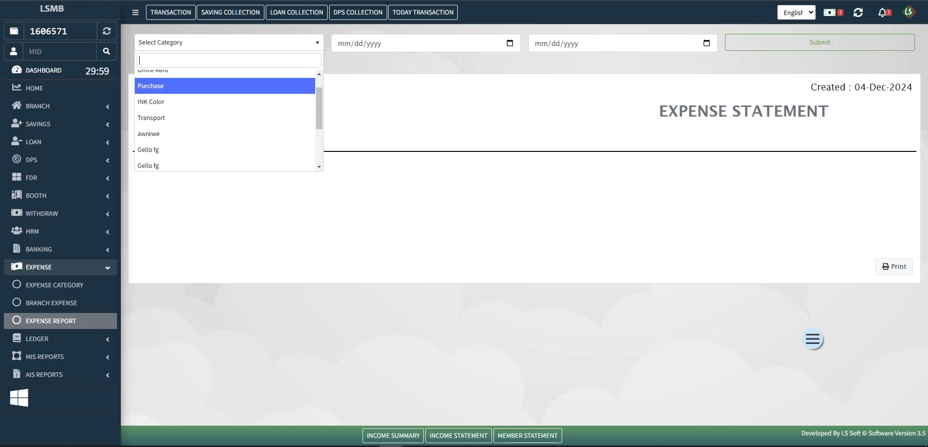
{"action": "key", "text": "Down"}
{"action": "key", "text": "Down"}
{"action": "key", "text": "Return"}
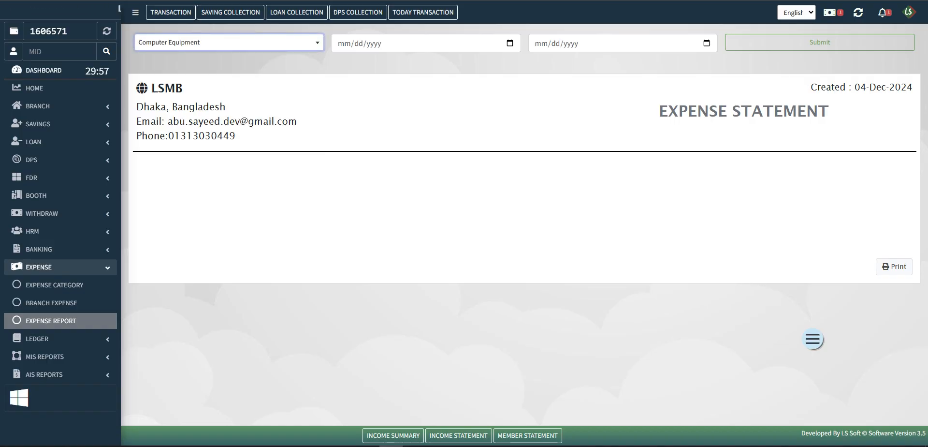
{"action": "left_click", "coordinate": [510, 43]}
{"action": "left_click", "coordinate": [344, 94]}
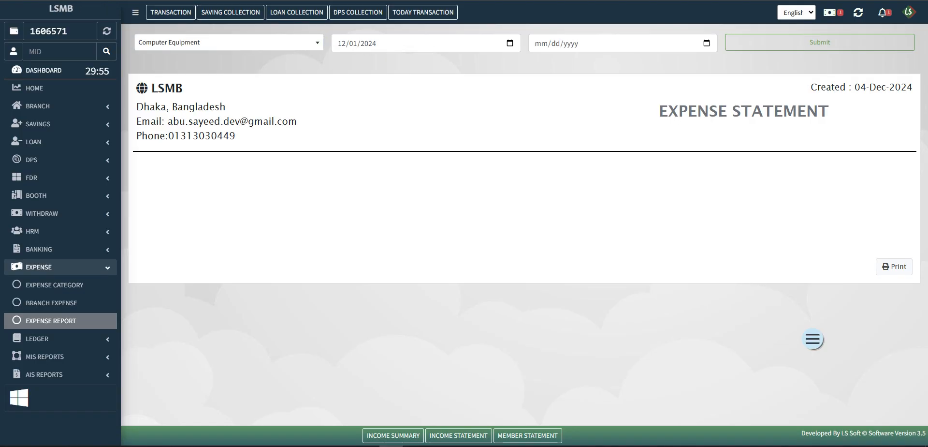
{"action": "left_click", "coordinate": [707, 43]}
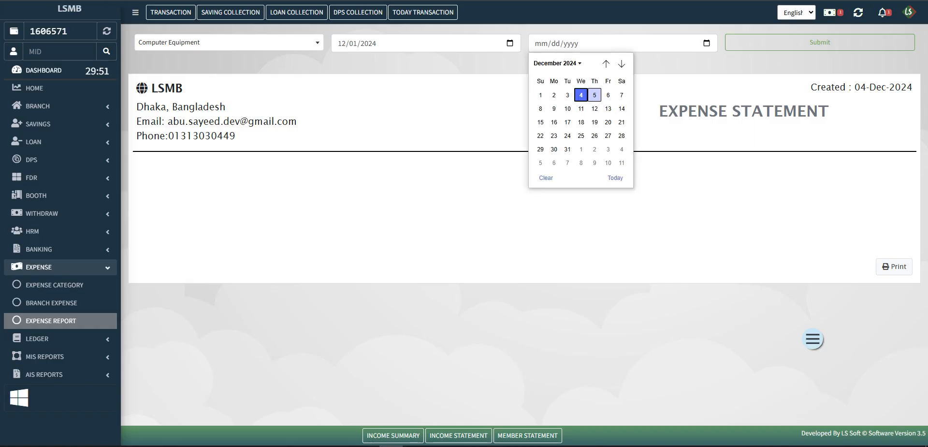
{"action": "left_click", "coordinate": [581, 94]}
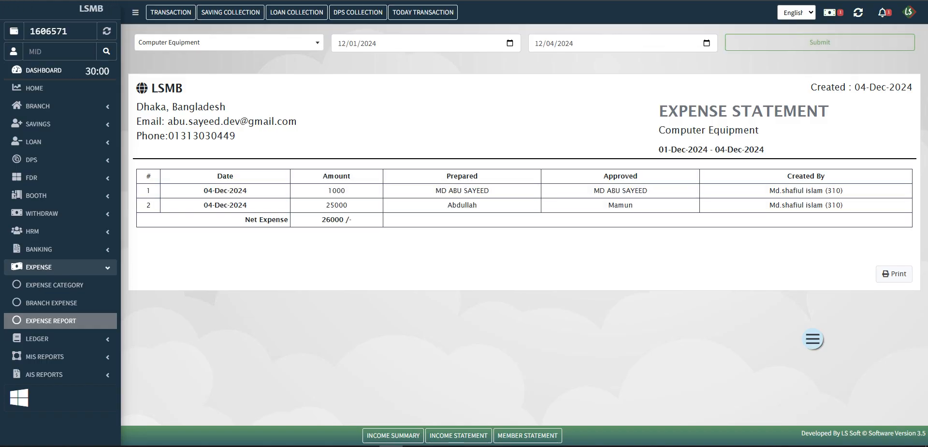
- Verify the 1000 and 25000 entries totalling 26000, then print the statement
{"action": "double_click", "coordinate": [225, 190]}
{"action": "double_click", "coordinate": [336, 204]}
{"action": "triple_click", "coordinate": [337, 219]}
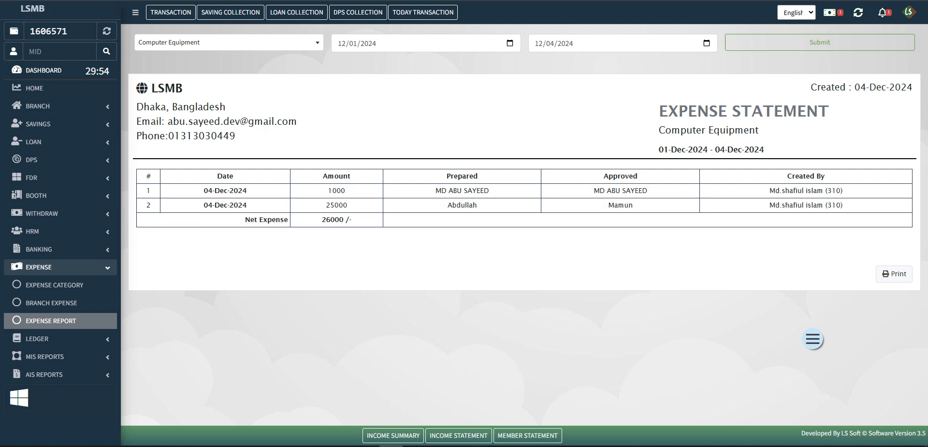
{"action": "mouse_move", "coordinate": [660, 110]}
{"action": "left_mouse_down"}
{"action": "mouse_move", "coordinate": [759, 130]}
{"action": "mouse_move", "coordinate": [660, 111]}
{"action": "left_mouse_up"}
{"action": "left_click", "coordinate": [765, 149]}
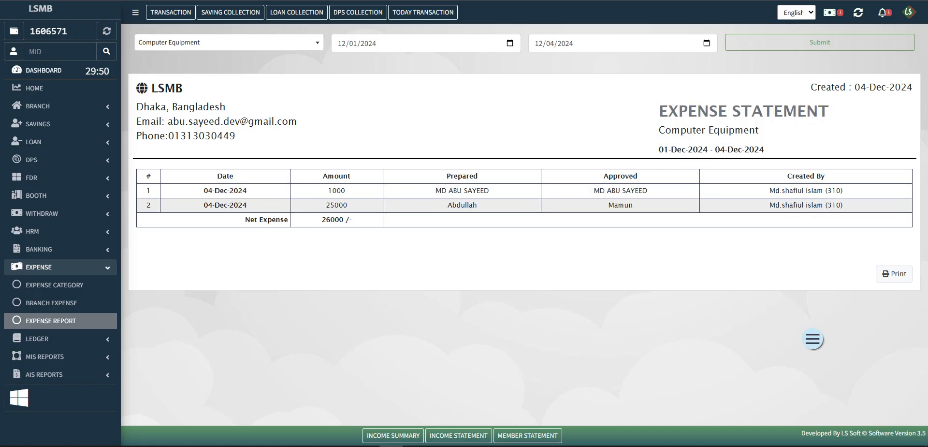
{"action": "left_click", "coordinate": [894, 274]}
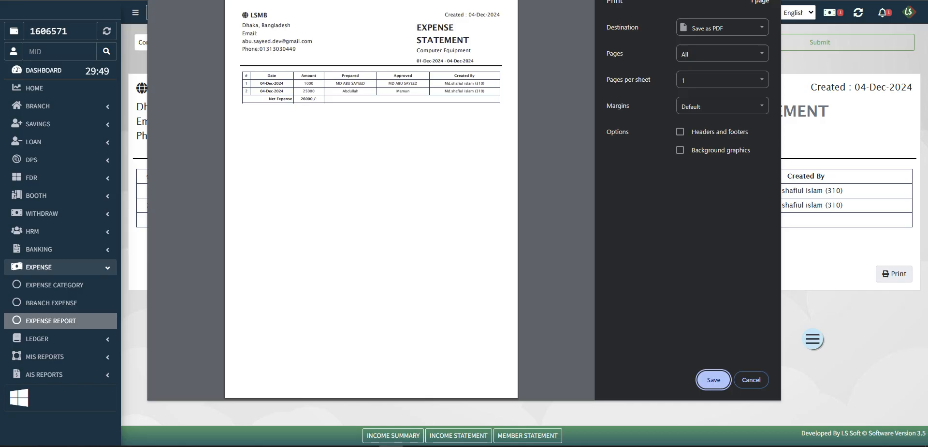
- Cancel the print dialog without saving the PDF
{"action": "key", "text": "Tab"}
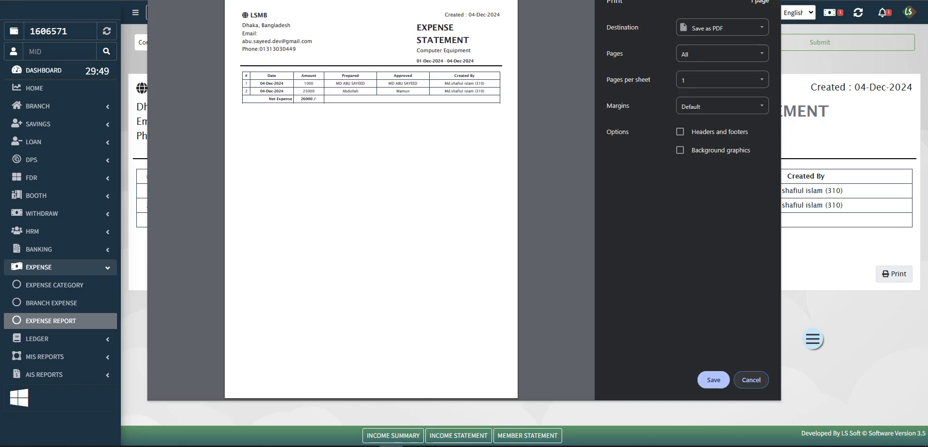
{"action": "key", "text": "Return"}
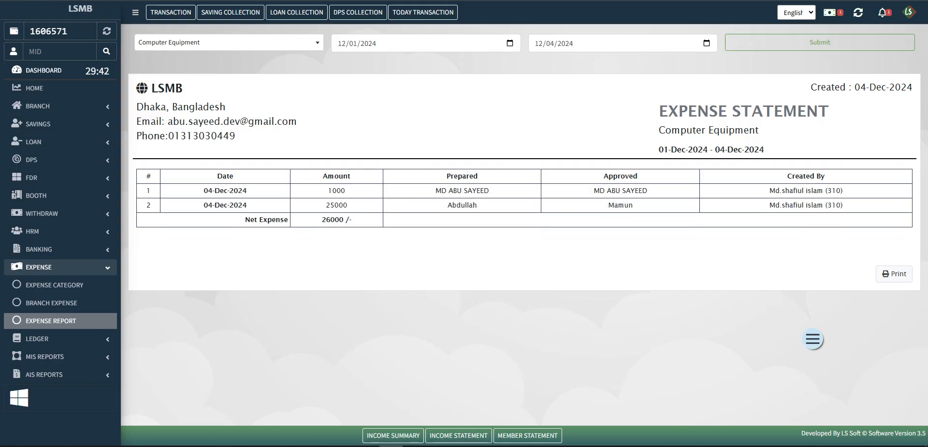
{"action": "double_click", "coordinate": [49, 32]}
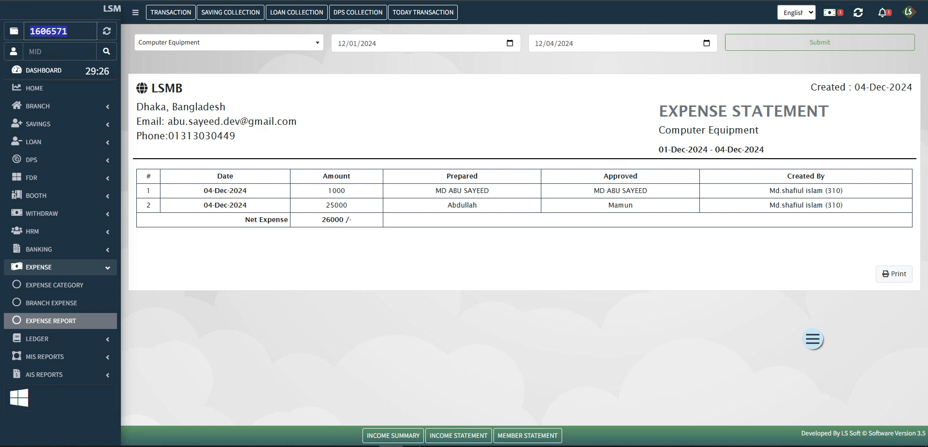
{"action": "left_click_drag", "start_coordinate": [660, 111], "coordinate": [766, 150]}
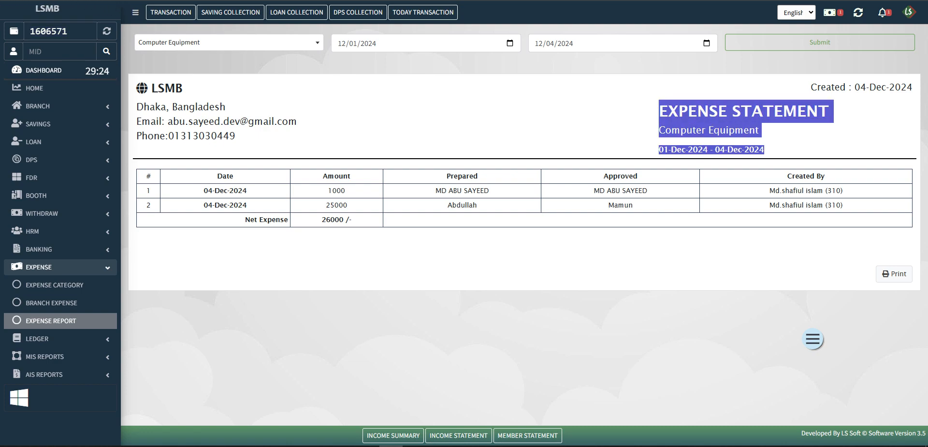
{"action": "left_click", "coordinate": [766, 150]}
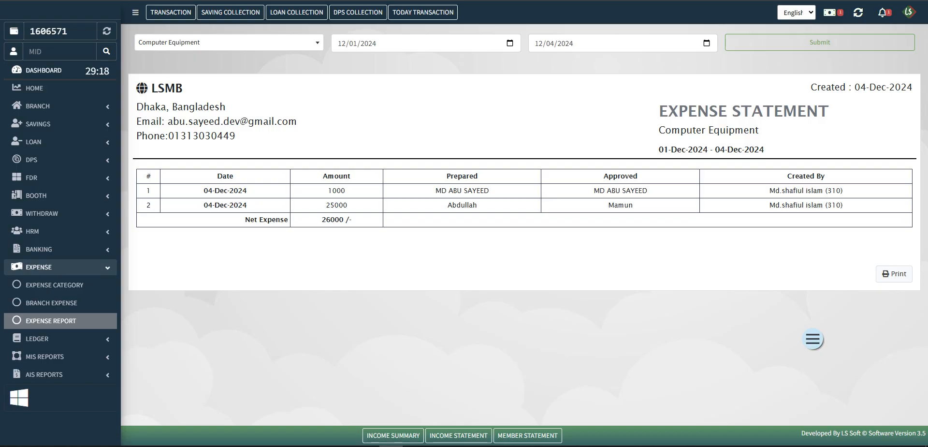
- Log out through the profile avatar menu
{"action": "left_click", "coordinate": [909, 12]}
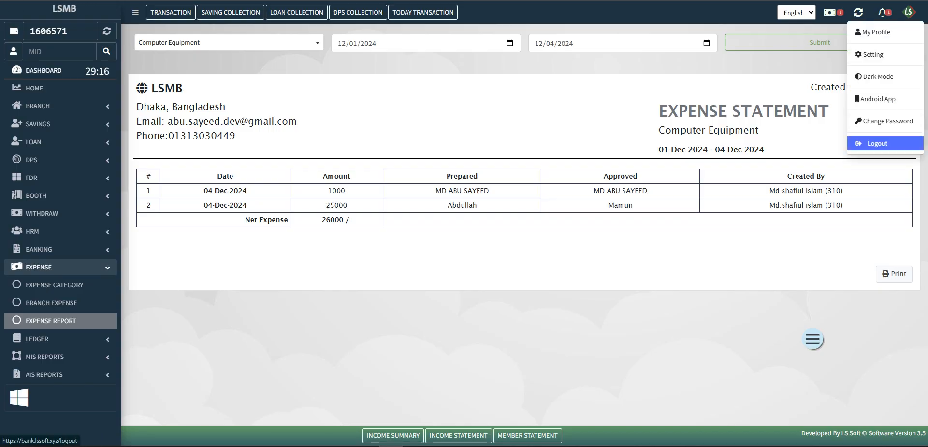
{"action": "left_click", "coordinate": [878, 143]}
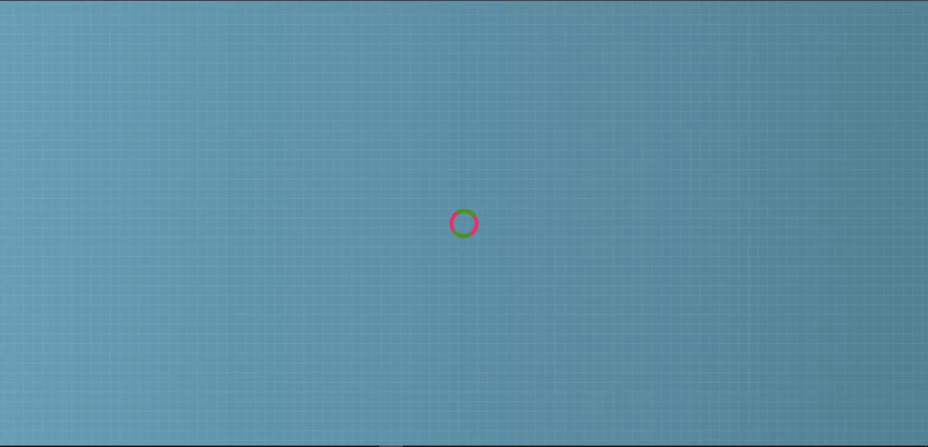